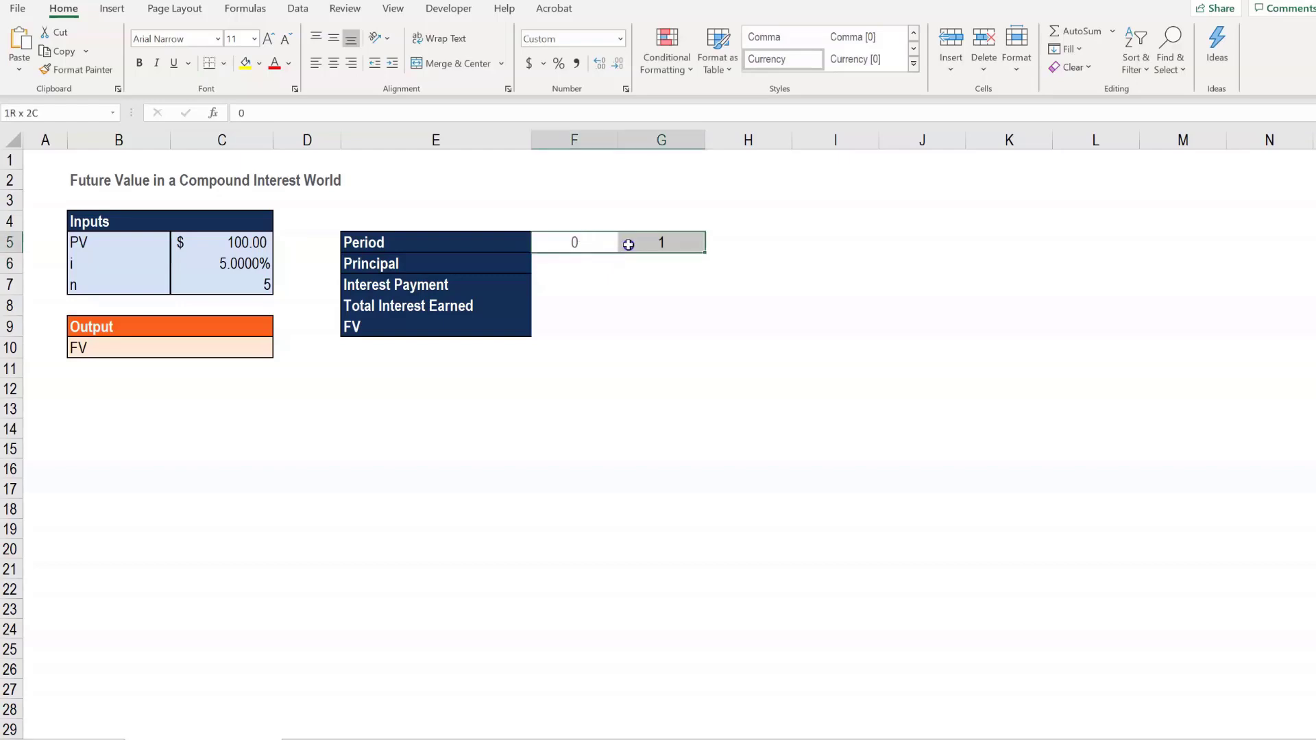
# Extend the Period series through 5 in K5 and fill the Principal row F6:K6 with =$C$5.
pyautogui.moveTo(705, 252); pyautogui.dragTo(1008, 240)
pyautogui.click(603, 267)
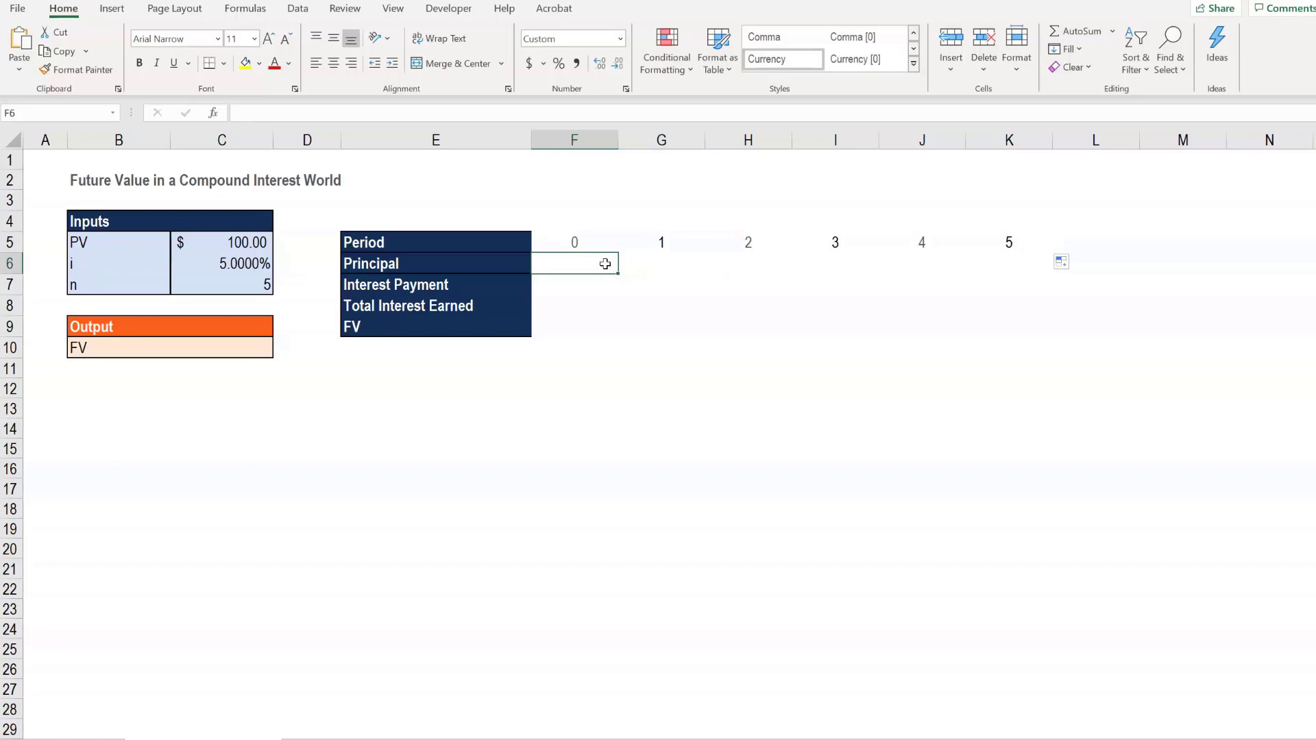
pyautogui.write('=')
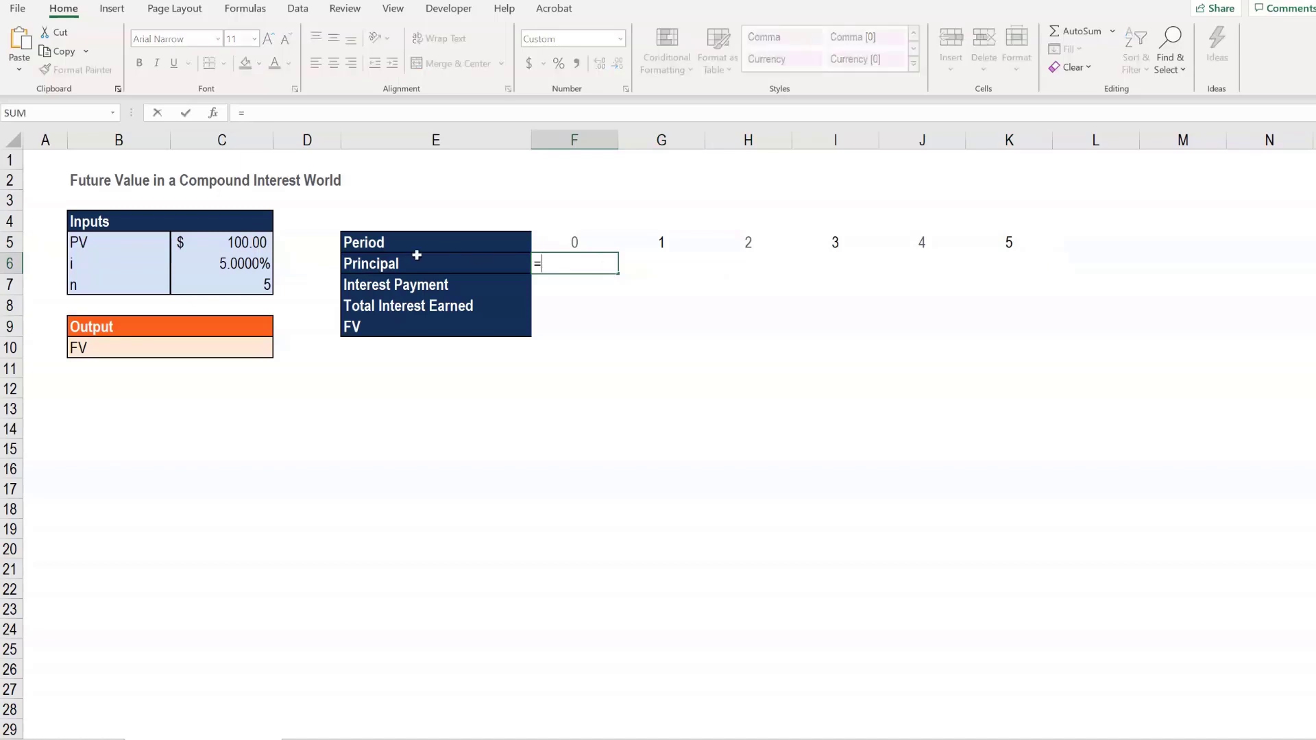
pyautogui.click(258, 243)
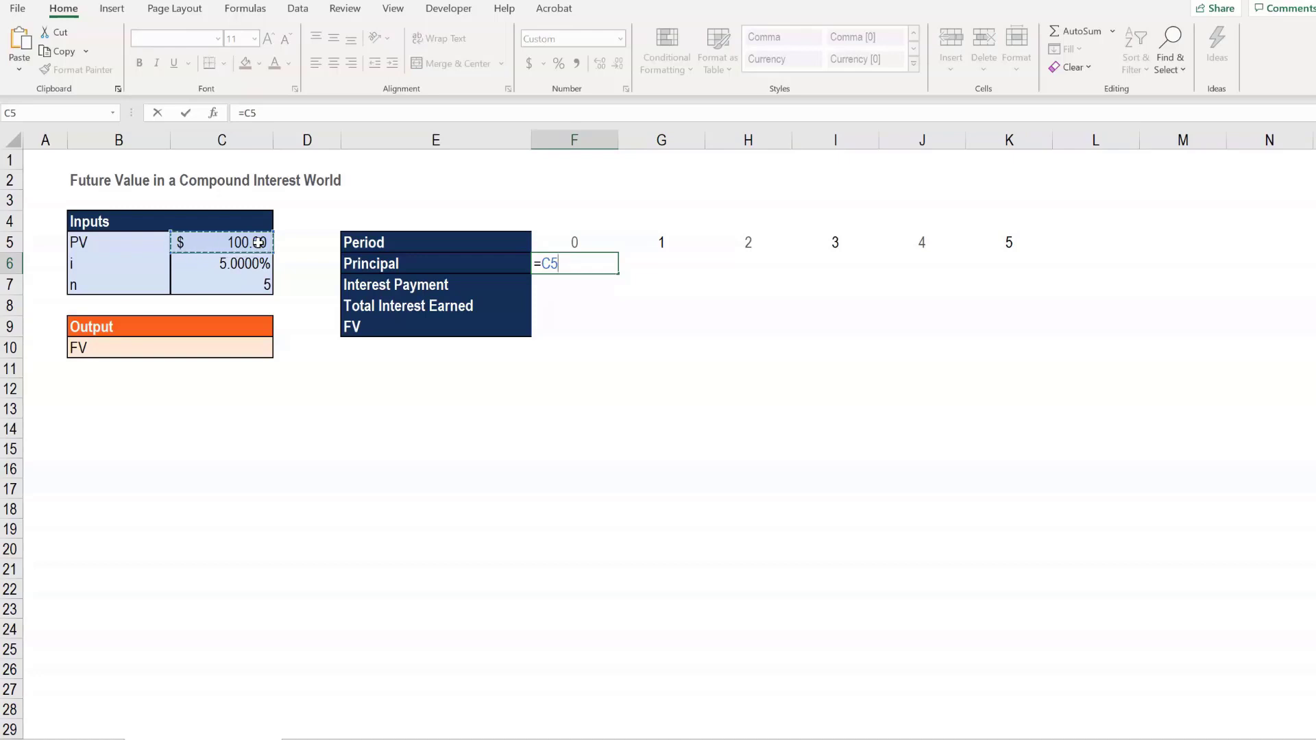
pyautogui.press('F4')
pyautogui.press('Return')
pyautogui.click(602, 270)
pyautogui.moveTo(619, 273); pyautogui.dragTo(1056, 276)
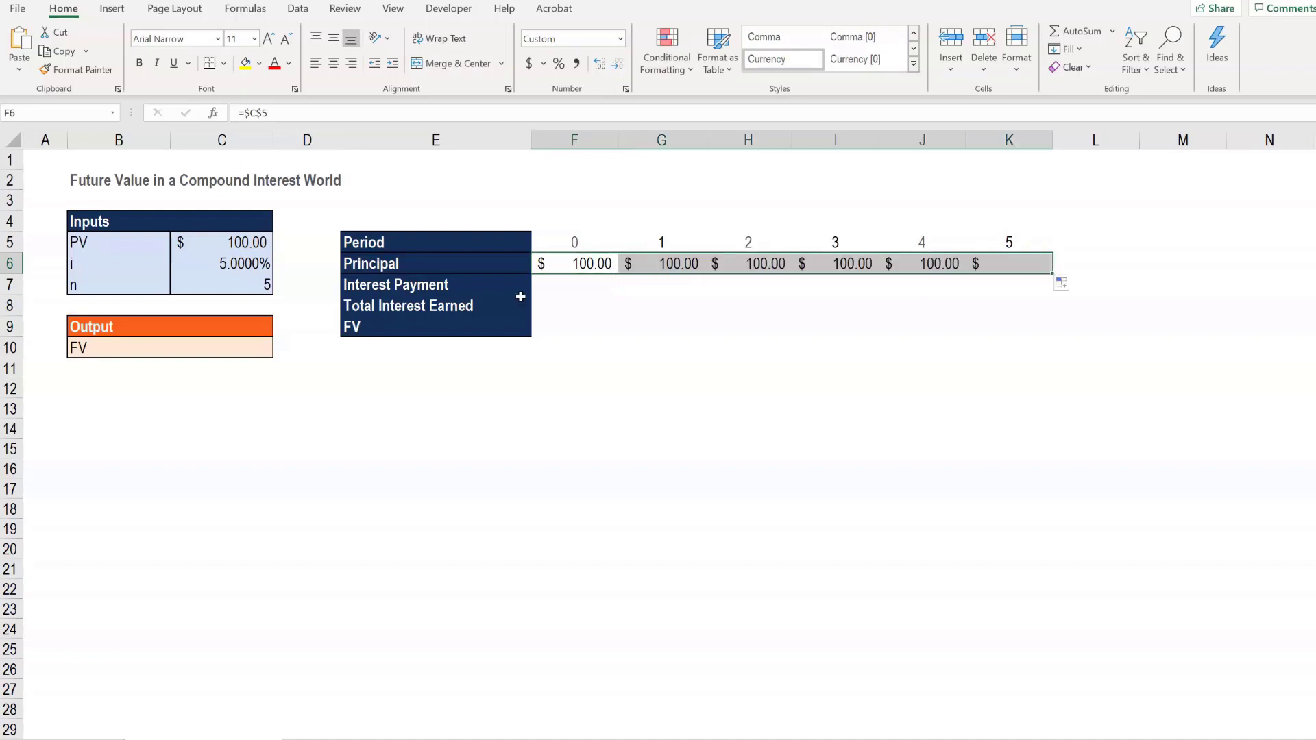
# Calculate the Interest Payment for period 1 in G7 as =$C$5*$C$6 and fill it across to period 5 in K7.
pyautogui.click(671, 284)
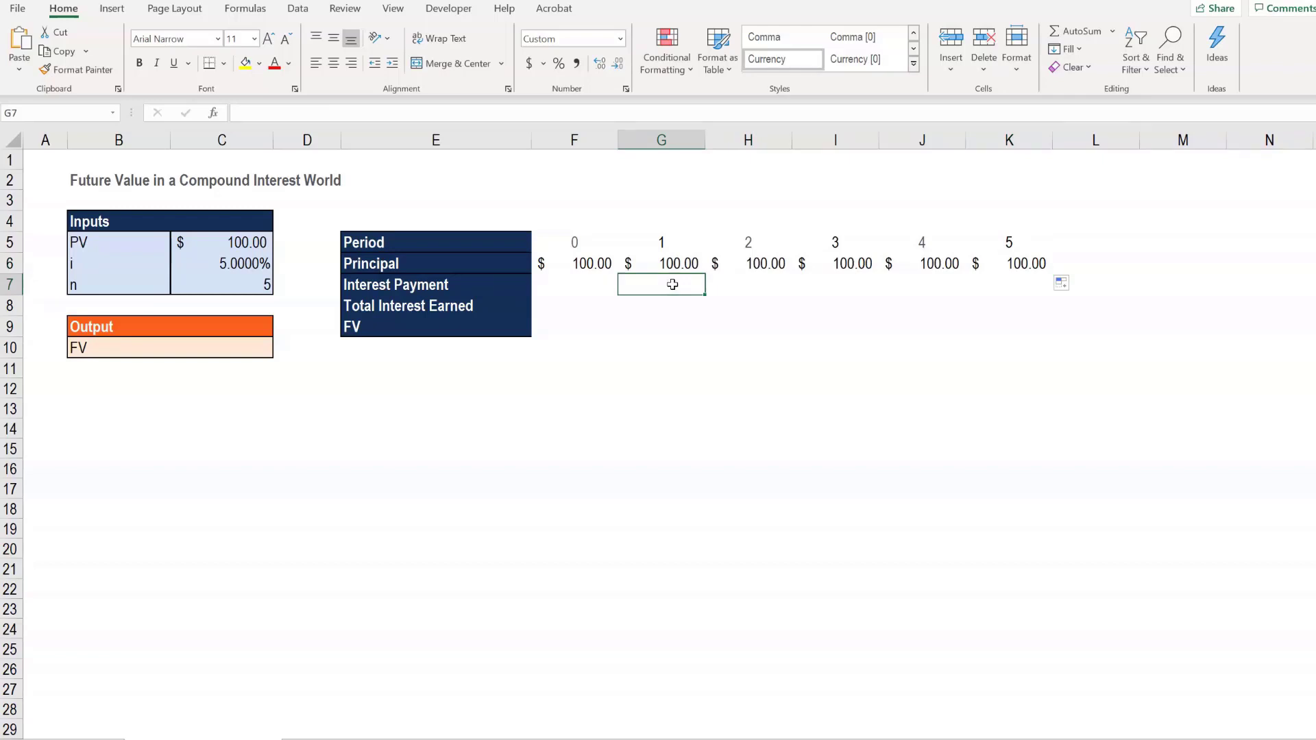
pyautogui.write('=')
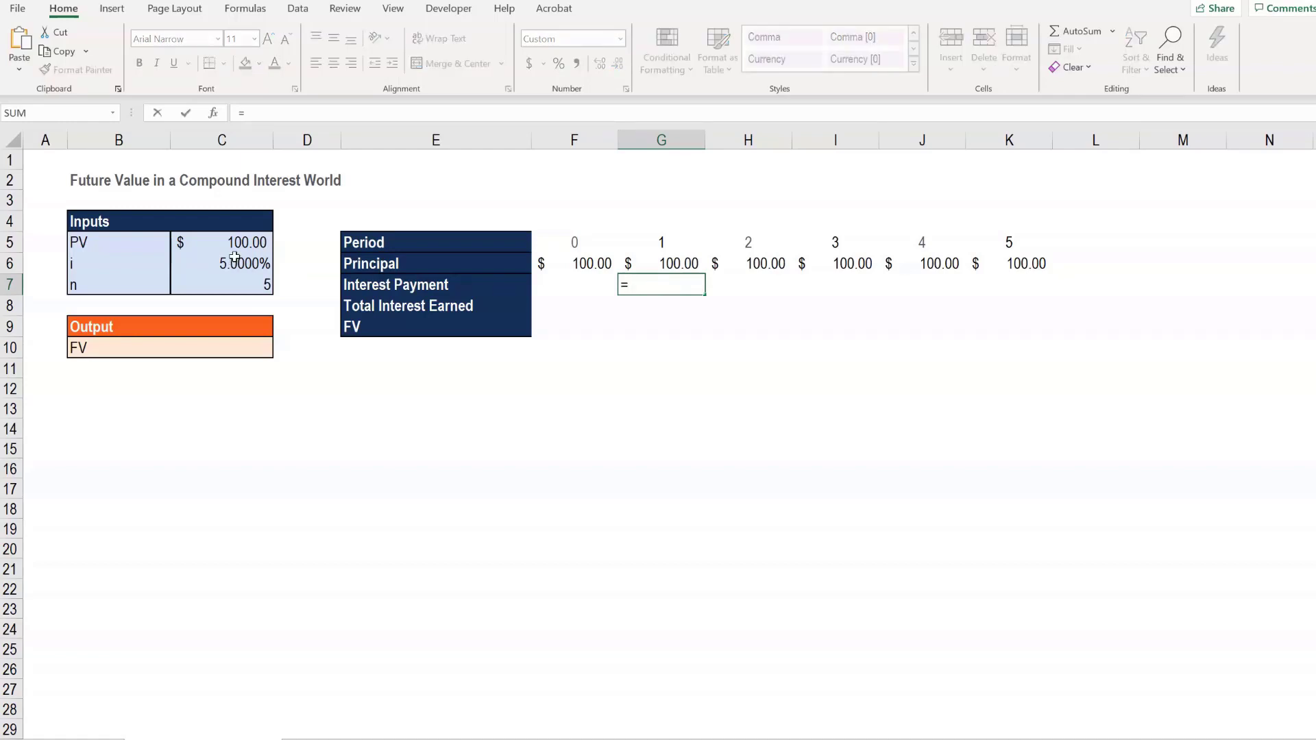
pyautogui.click(242, 243)
pyautogui.press('F4')
pyautogui.write('*')
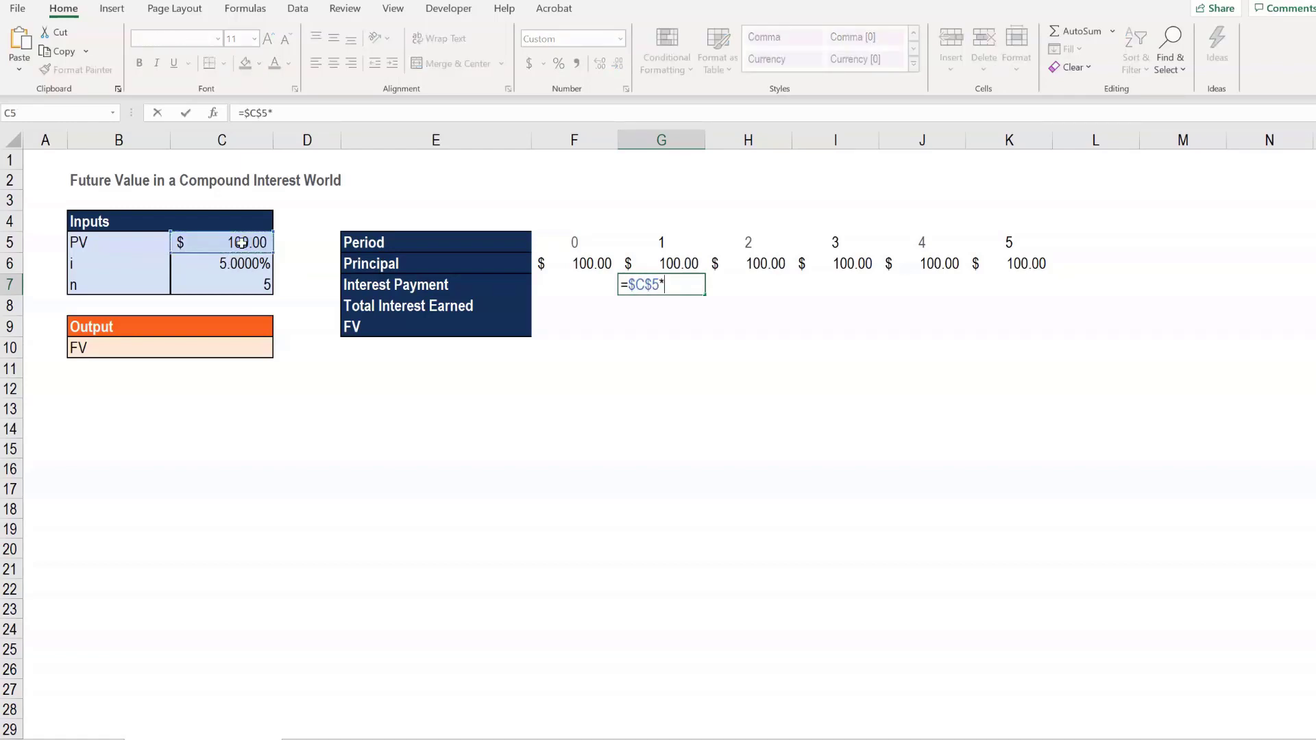
pyautogui.click(250, 262)
pyautogui.press('F4')
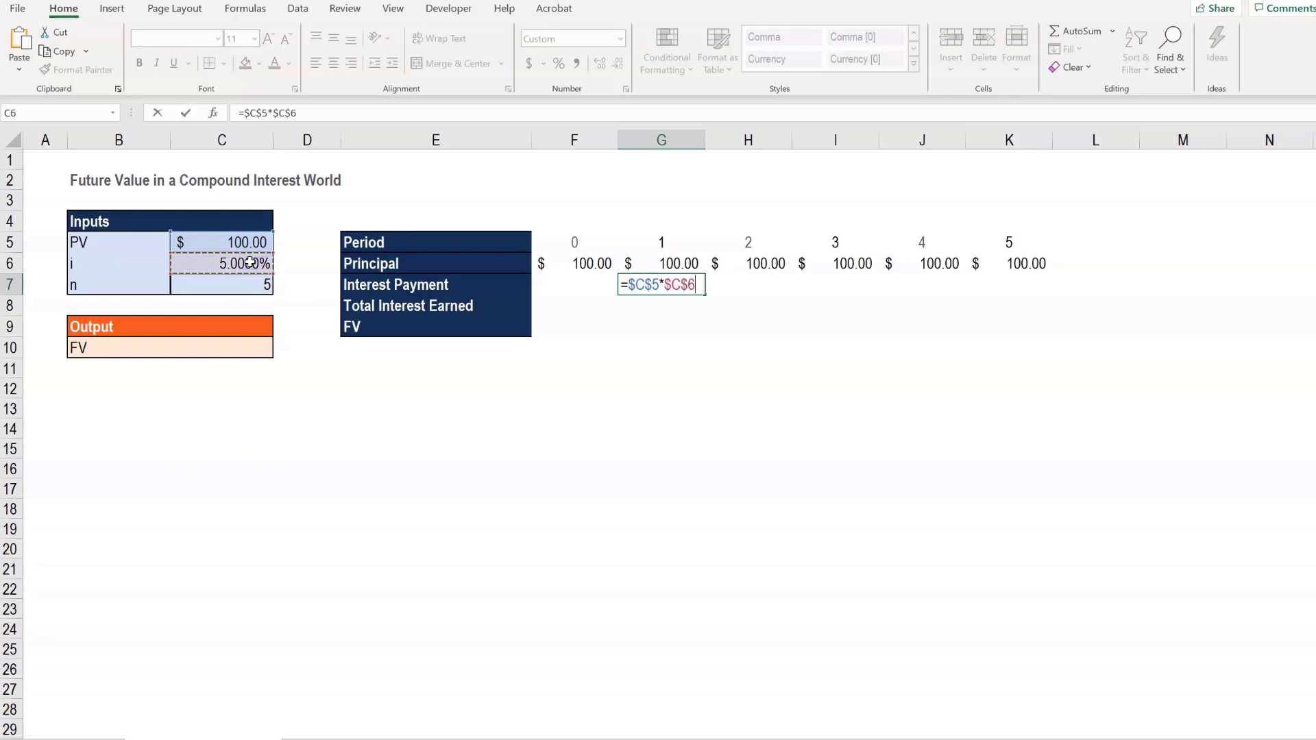
pyautogui.press('Return')
pyautogui.click(645, 283)
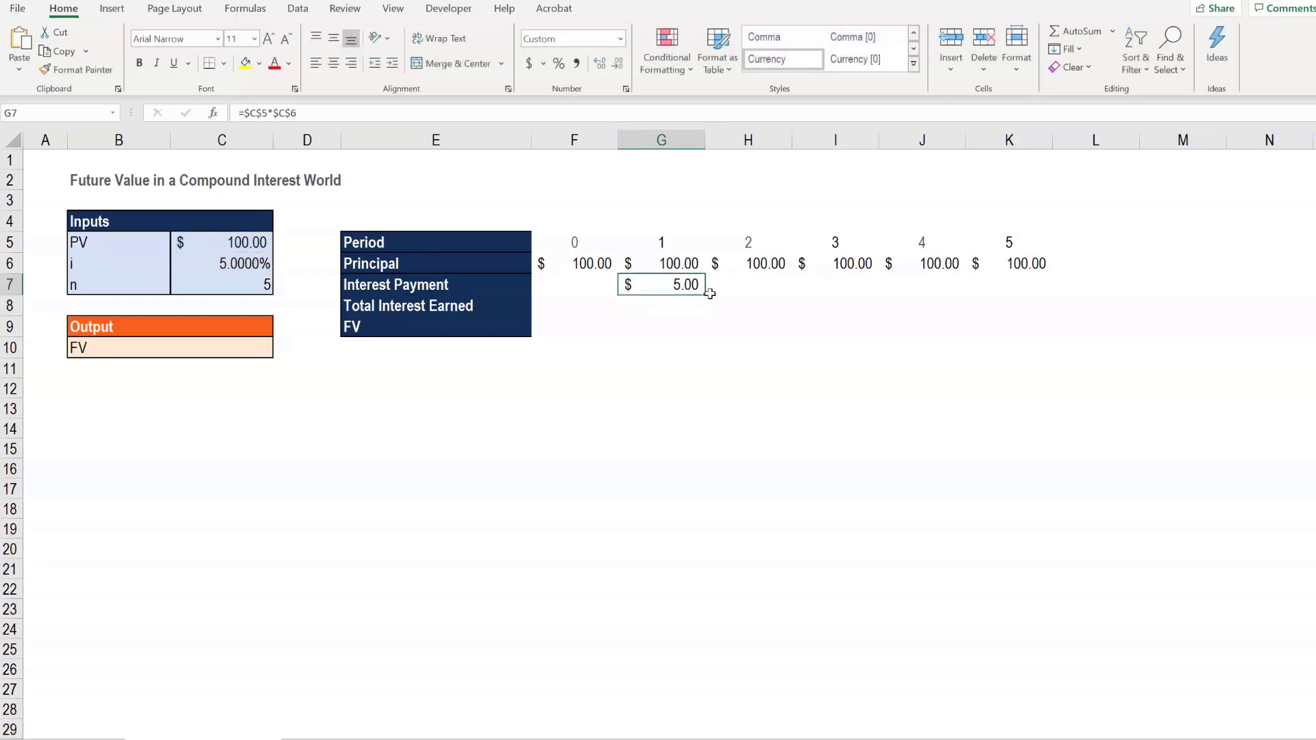
pyautogui.moveTo(704, 295); pyautogui.dragTo(1052, 283)
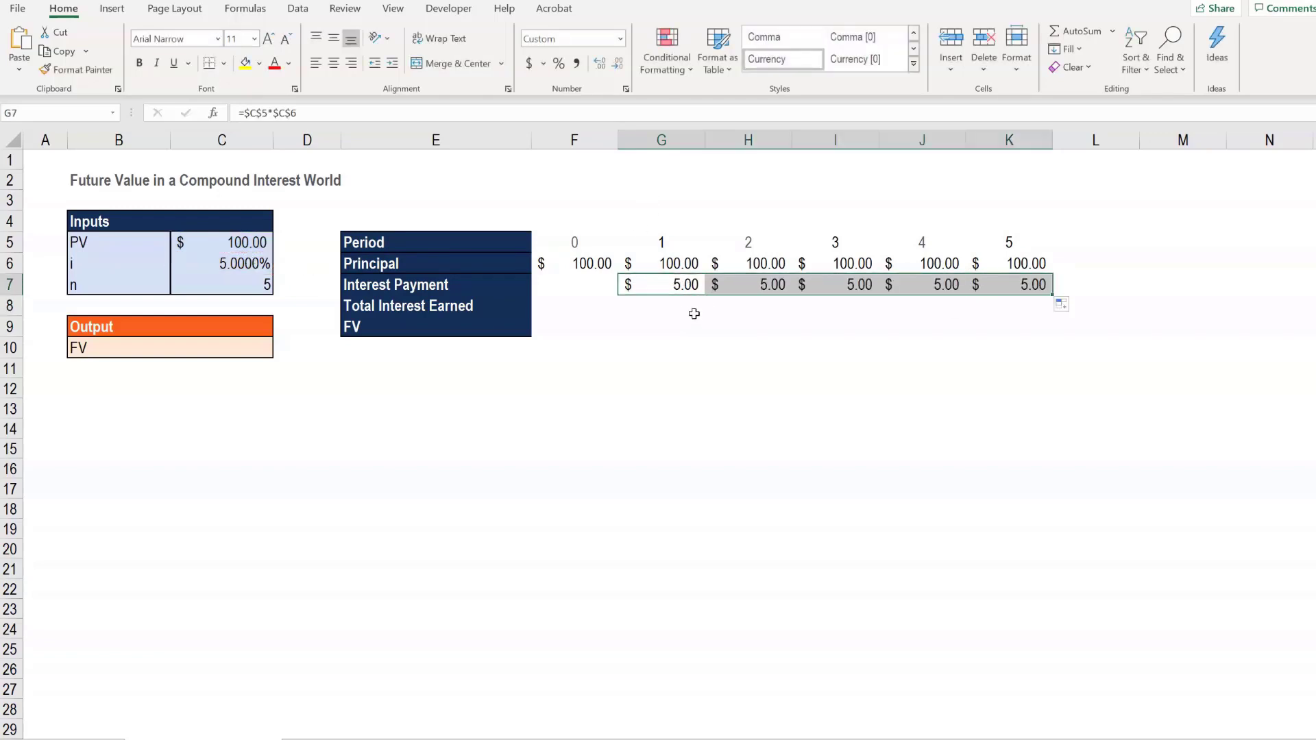
# Link period 1's Total Interest Earned in G8 to that period's interest payment with =G7.
pyautogui.click(697, 309)
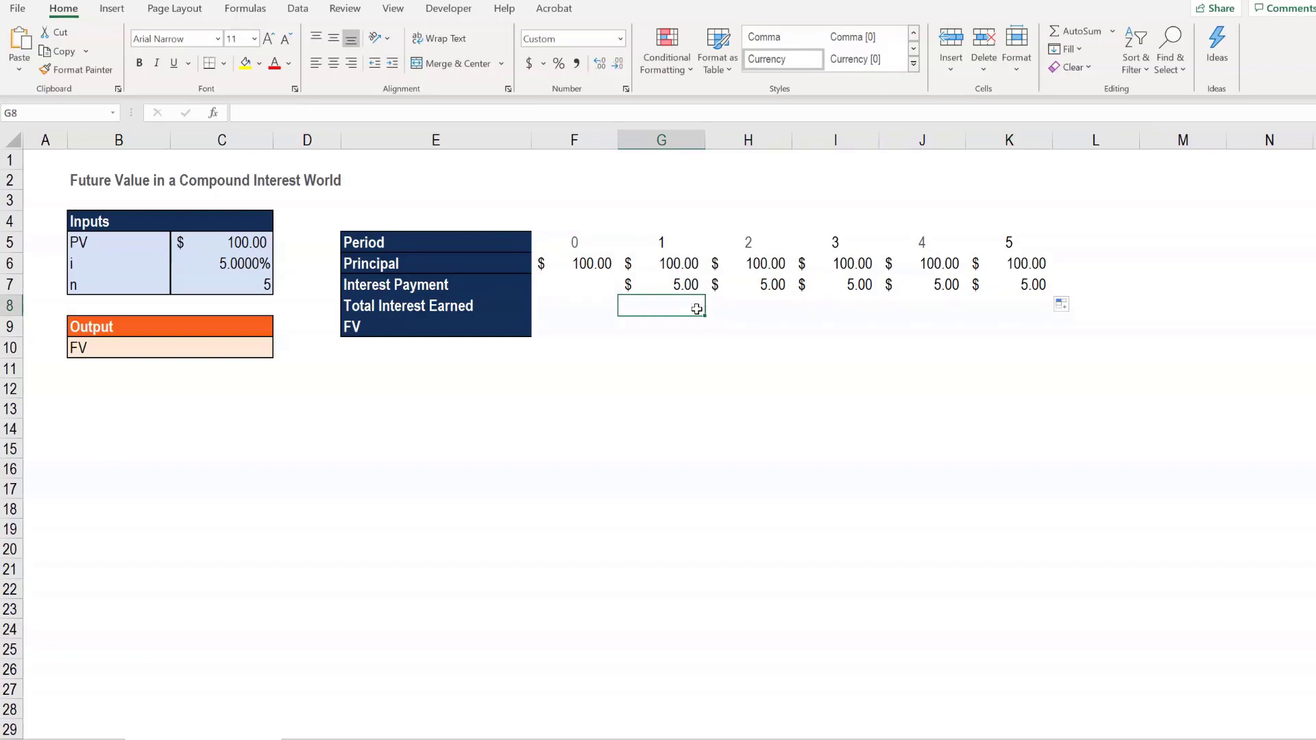
pyautogui.write('=')
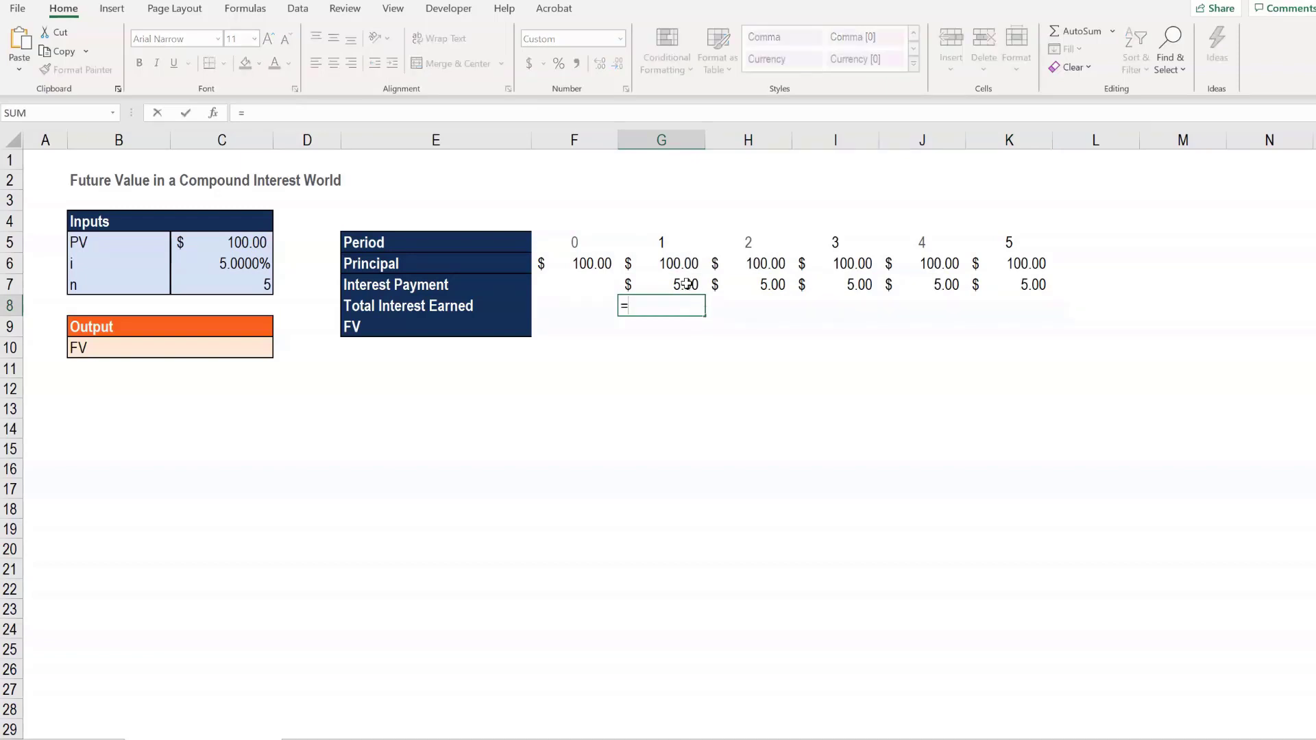
pyautogui.click(686, 284)
pyautogui.press('Return')
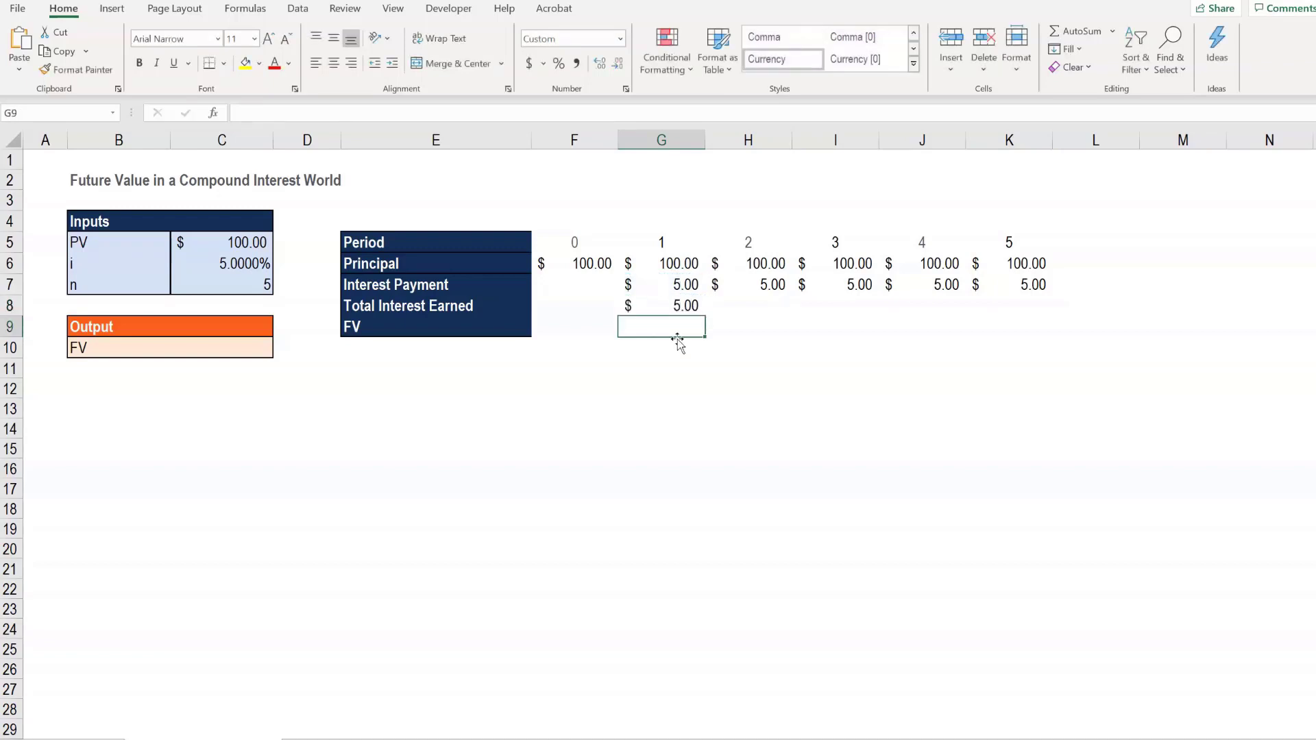
# Calculate period 1's FV in G9 as principal plus total interest earned with =G6+G8.
pyautogui.write('=')
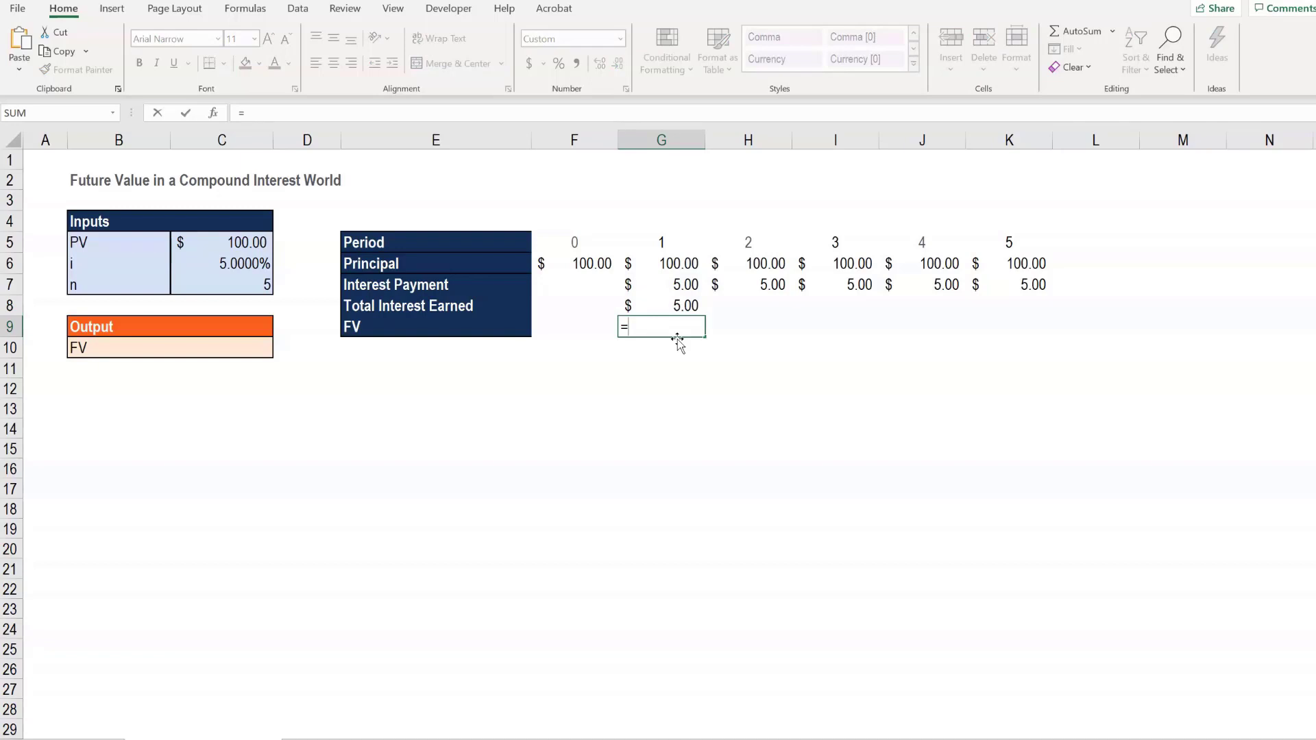
pyautogui.click(693, 260)
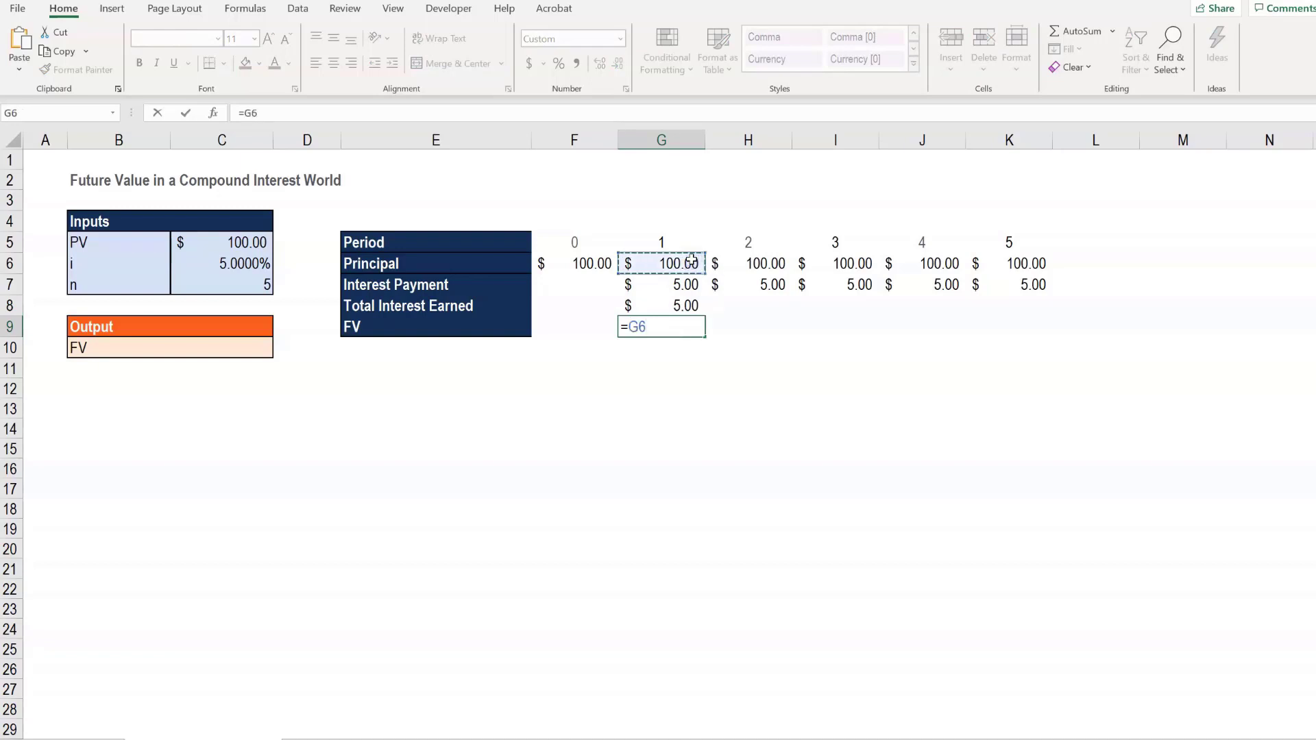
pyautogui.write('+')
pyautogui.click(667, 310)
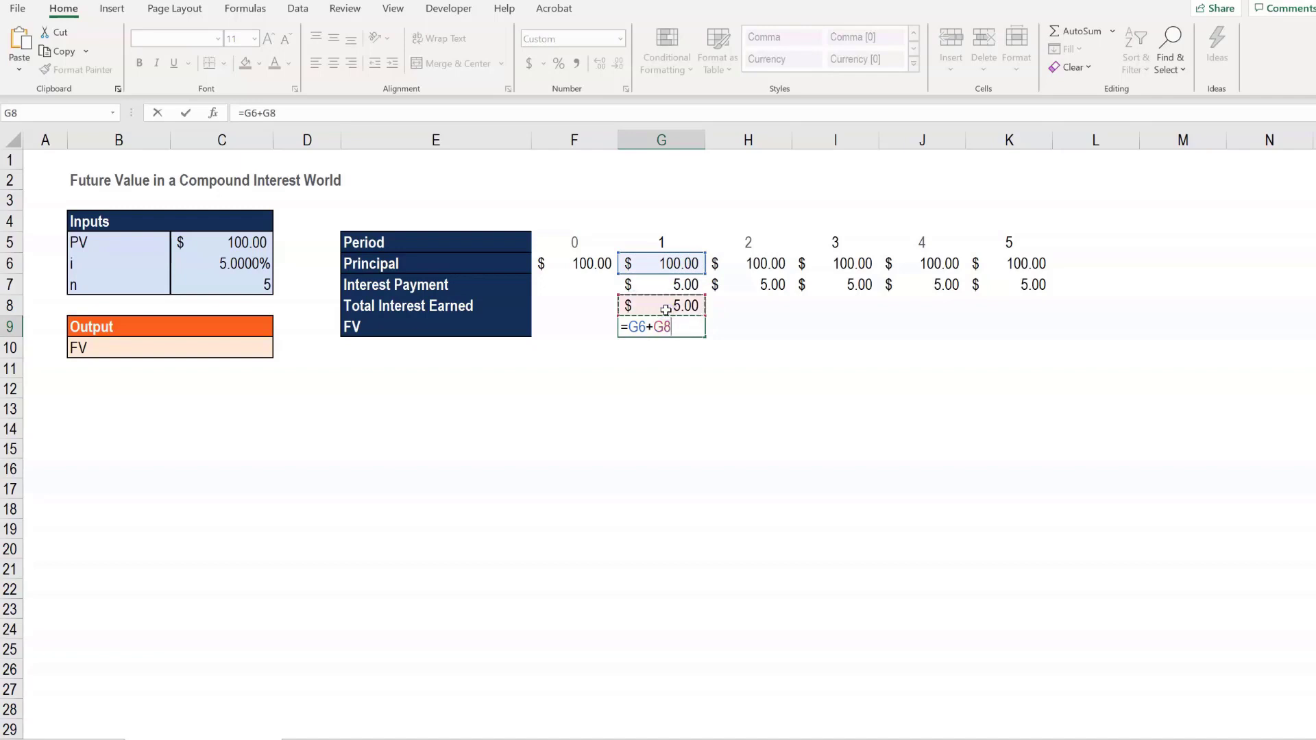
pyautogui.press('Return')
# Enter period 2's compounded Total Interest Earned in H8 as =H7+G8*(1+$C$6).
pyautogui.click(780, 301)
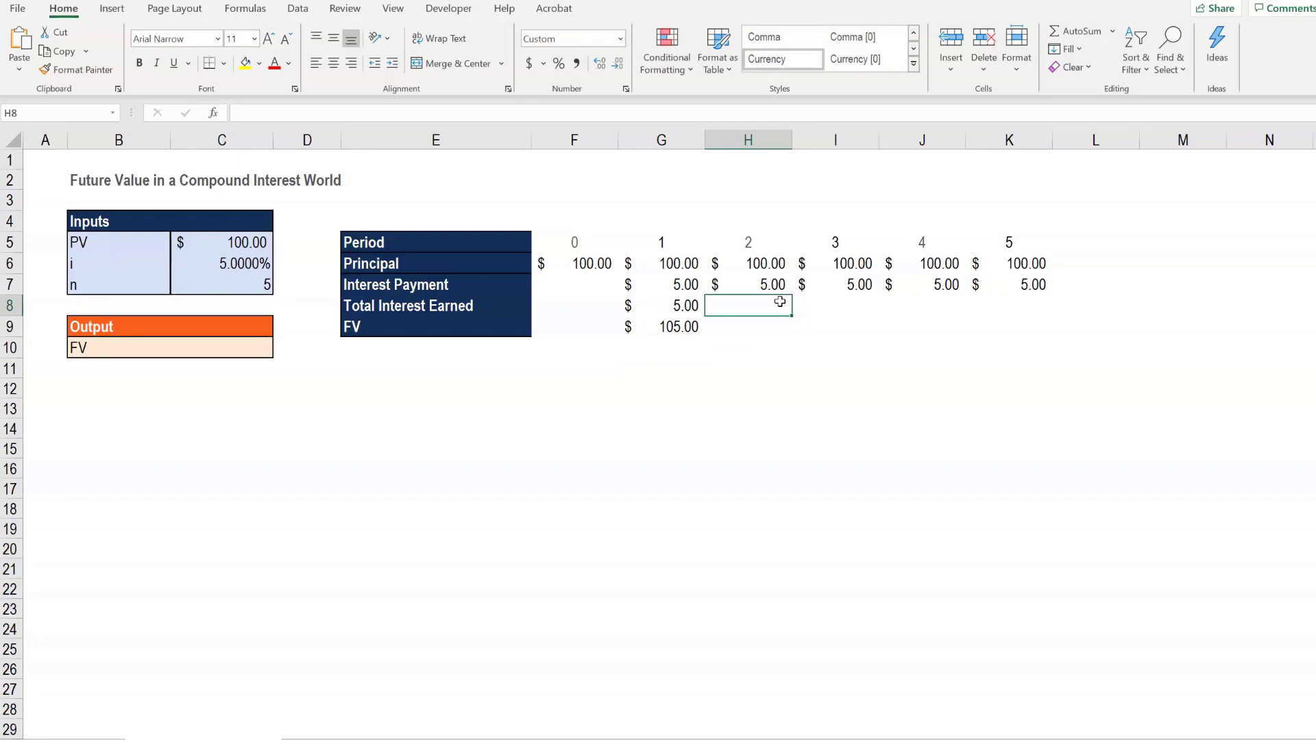
pyautogui.write('=')
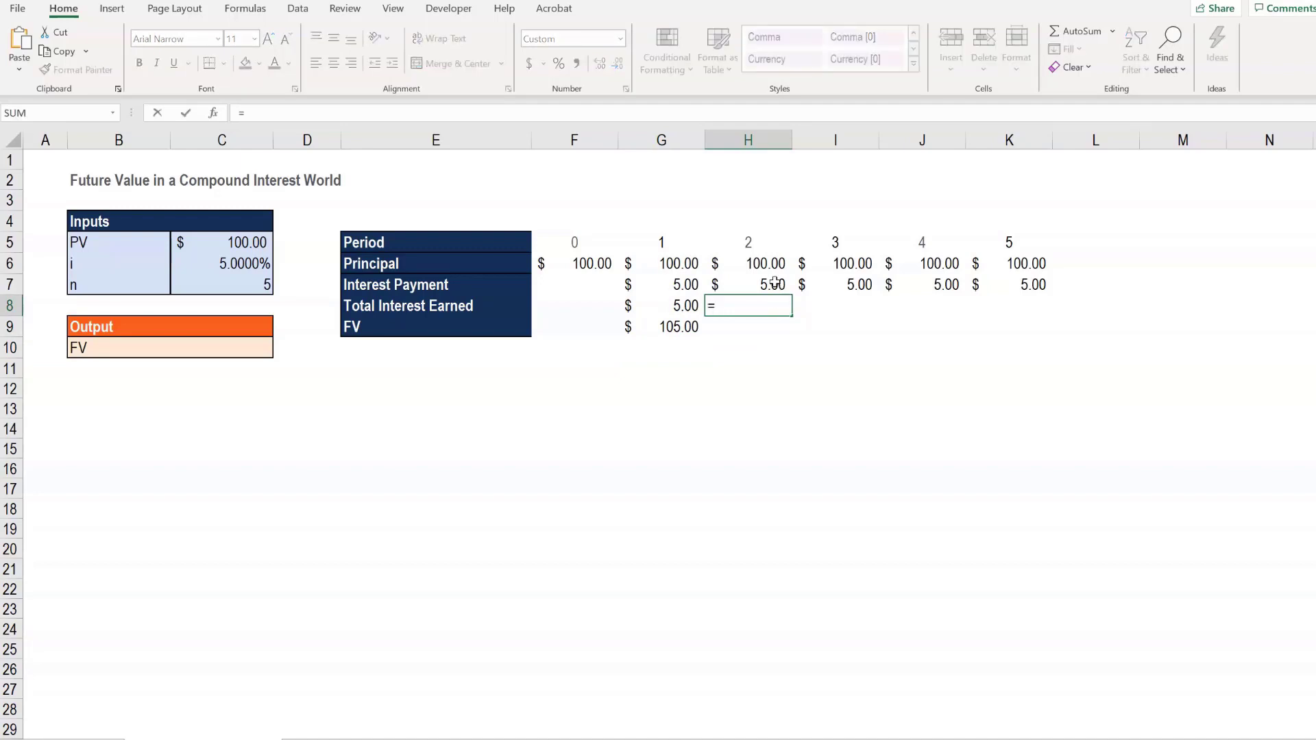
pyautogui.click(774, 283)
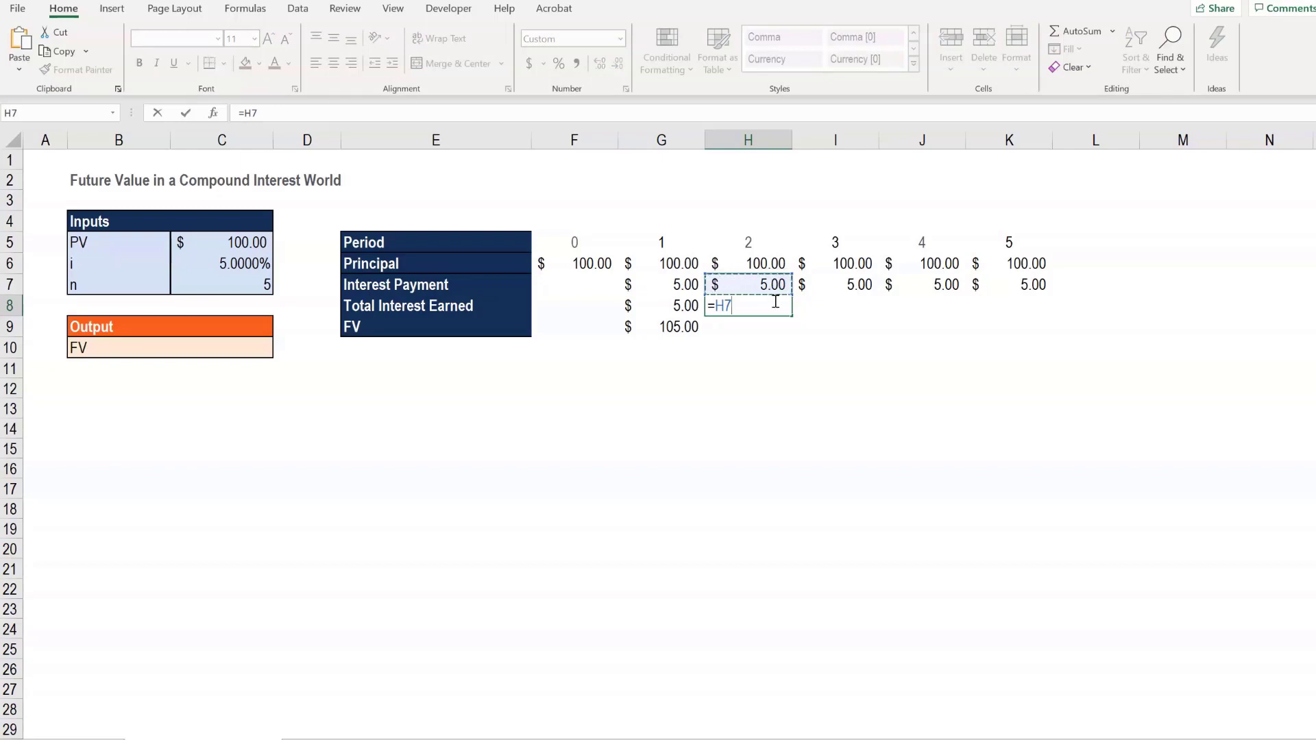
pyautogui.write('+')
pyautogui.click(695, 304)
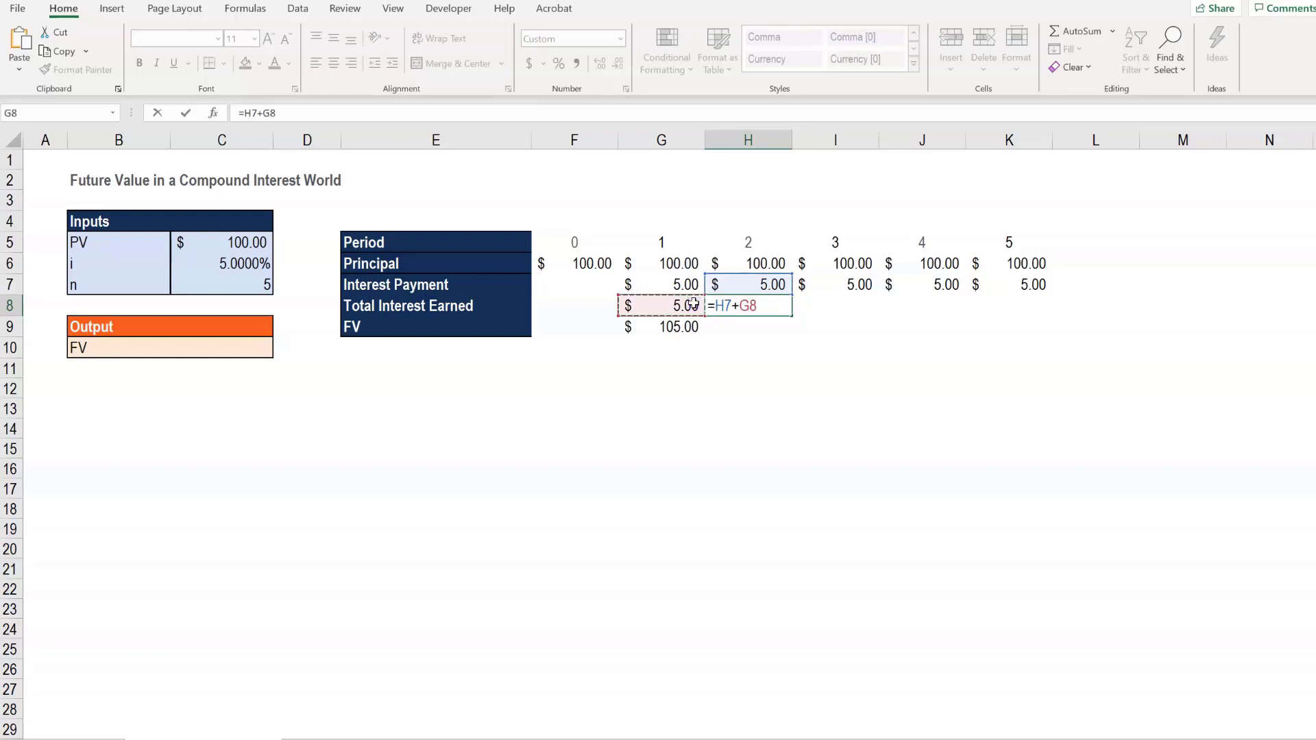
pyautogui.write('*(1+')
pyautogui.click(247, 264)
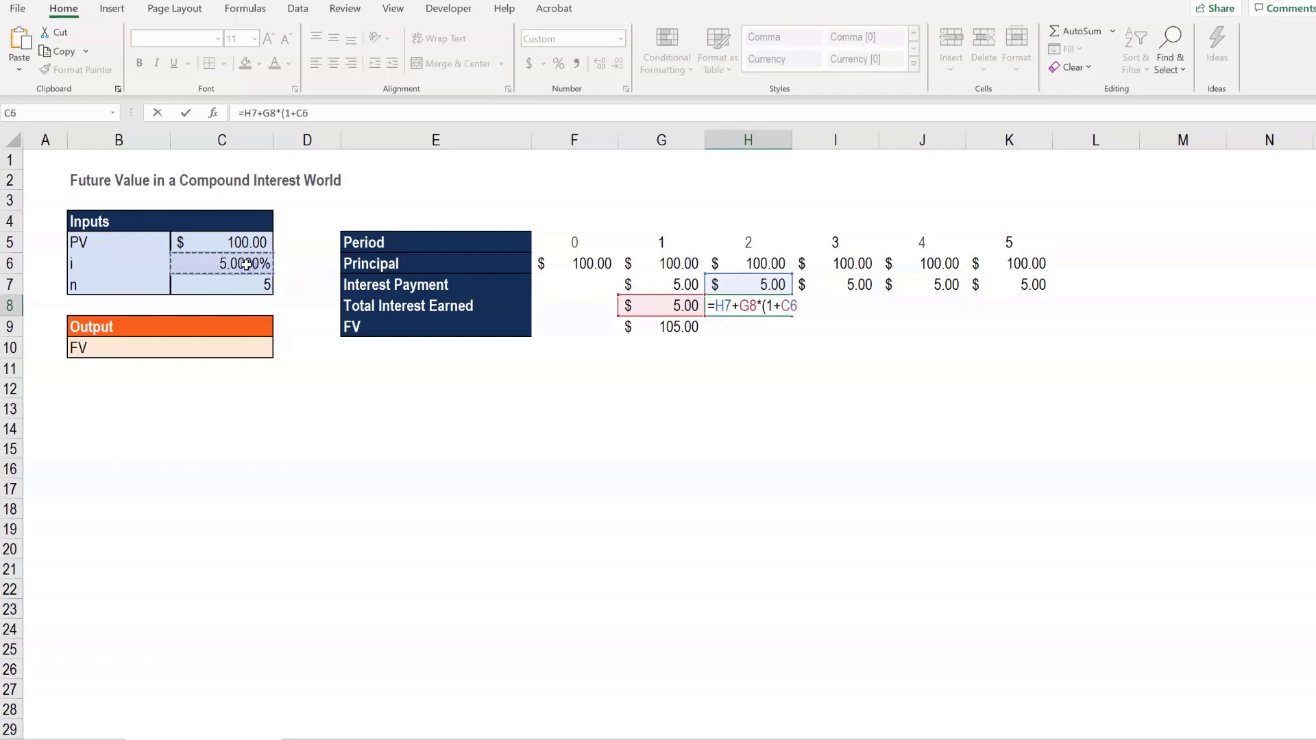
pyautogui.press('F4')
pyautogui.write(')')
pyautogui.press('Return')
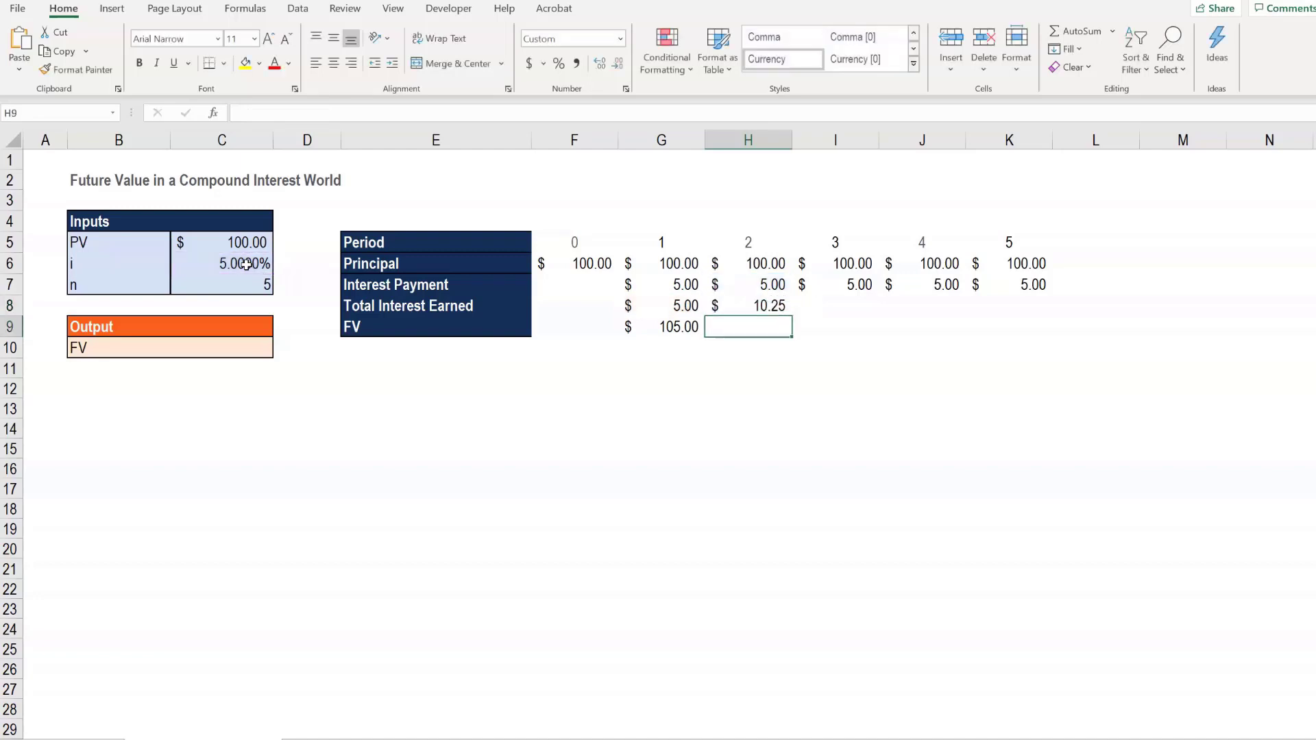
# Copy the FV formula from G9 and the Total Interest Earned formula from H8 across their rows through period 5 in column K.
pyautogui.click(691, 336)
pyautogui.moveTo(691, 337); pyautogui.dragTo(775, 346)
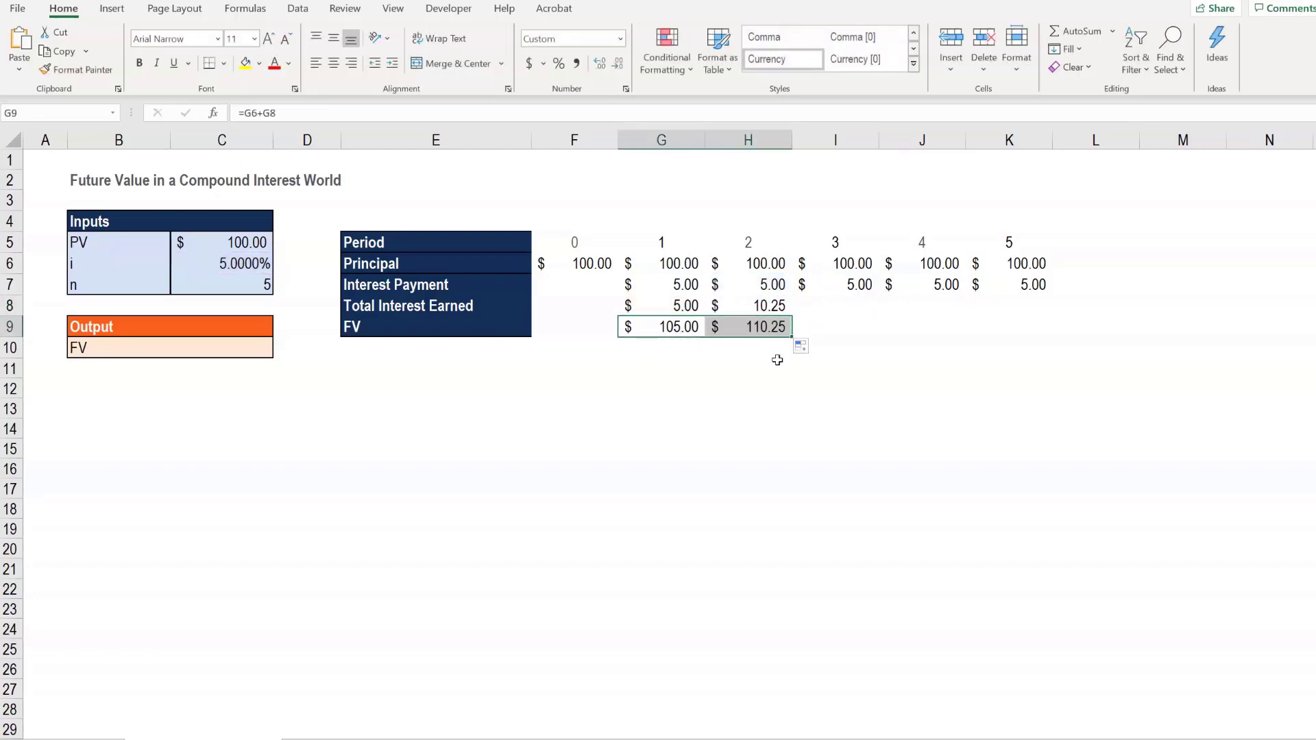
pyautogui.click(779, 305)
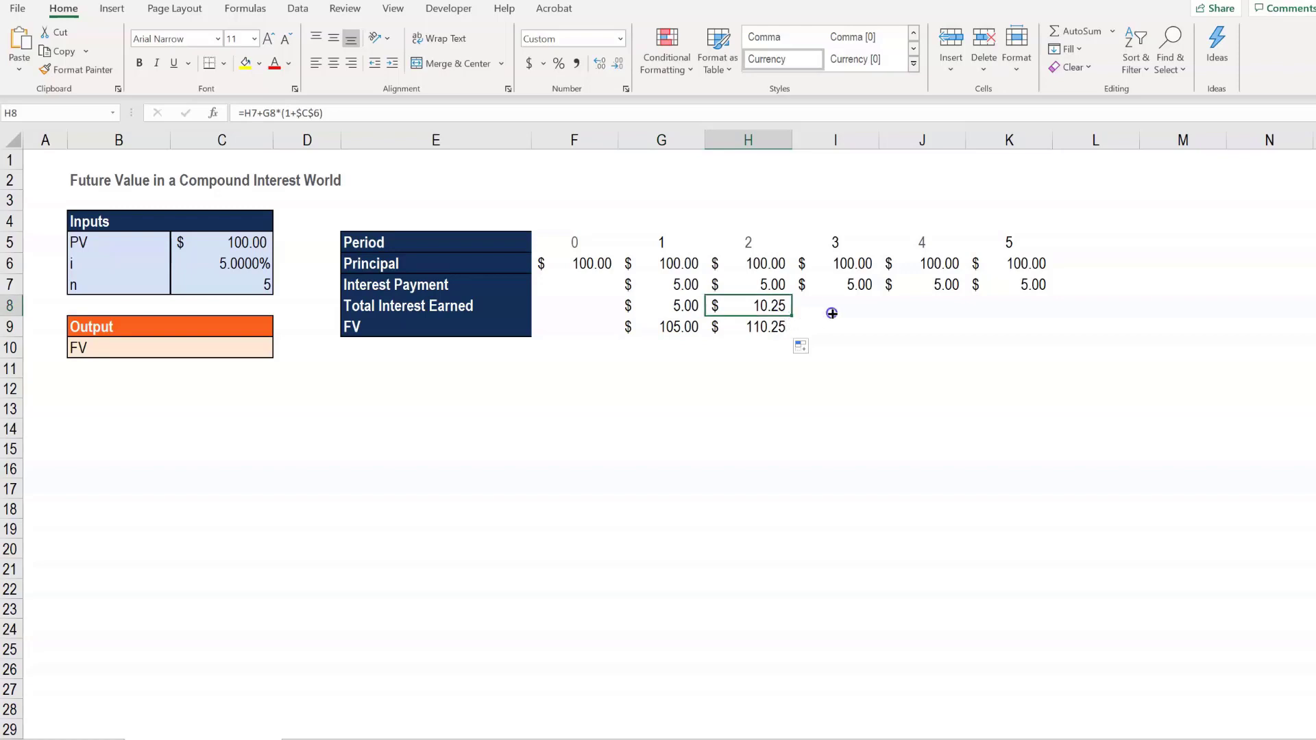
pyautogui.moveTo(832, 313); pyautogui.dragTo(1026, 306)
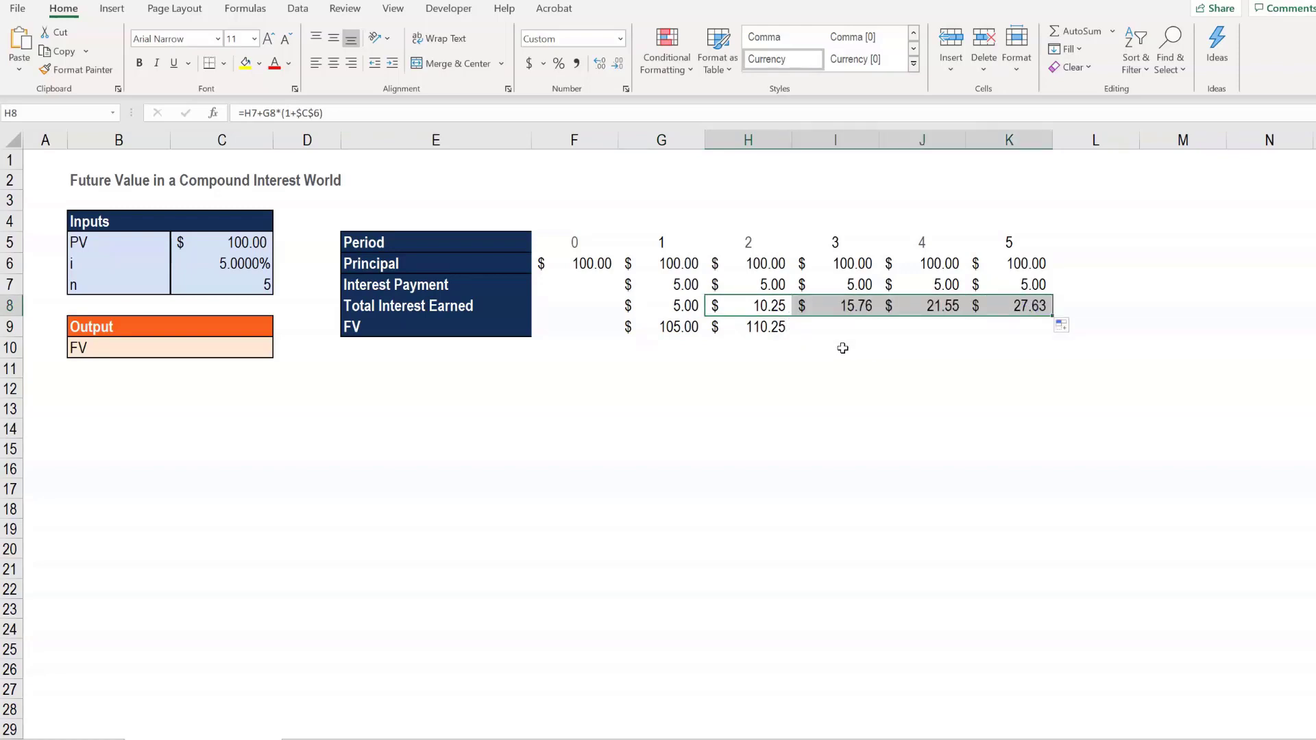
pyautogui.click(778, 329)
pyautogui.moveTo(791, 336); pyautogui.dragTo(1022, 324)
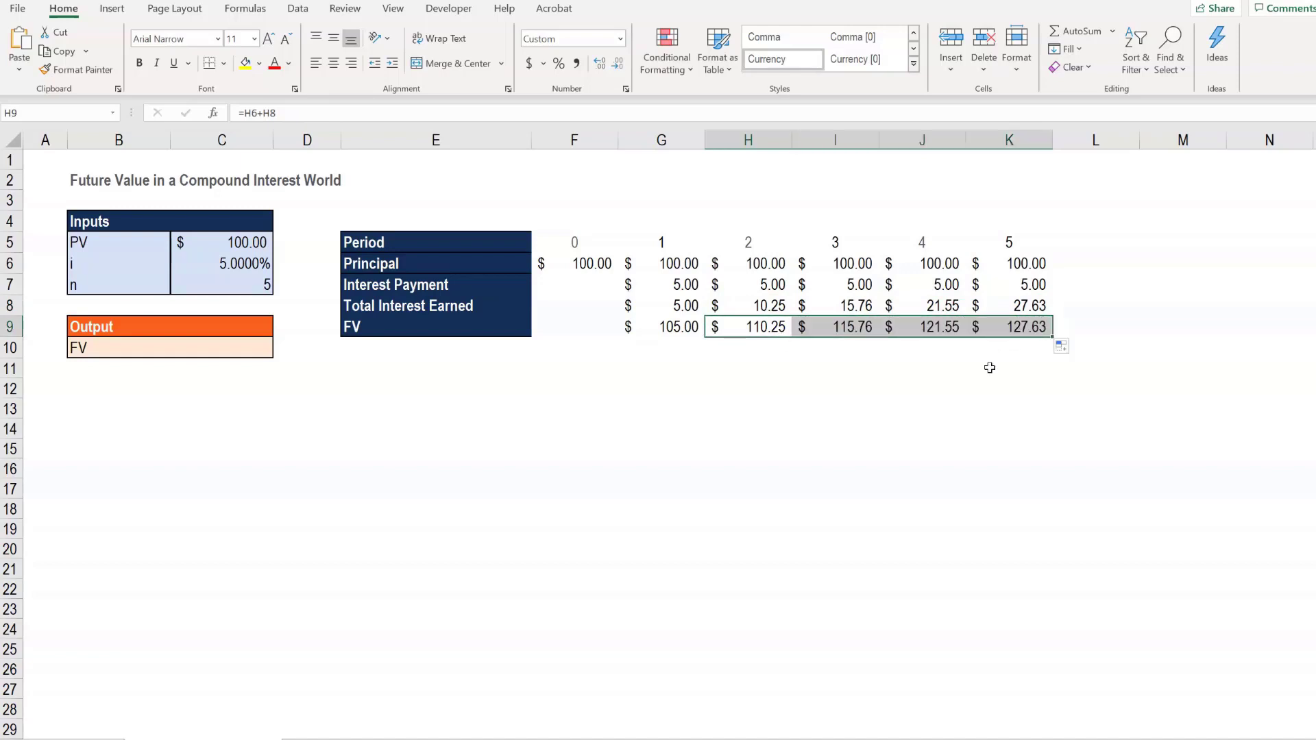
pyautogui.click(1031, 327)
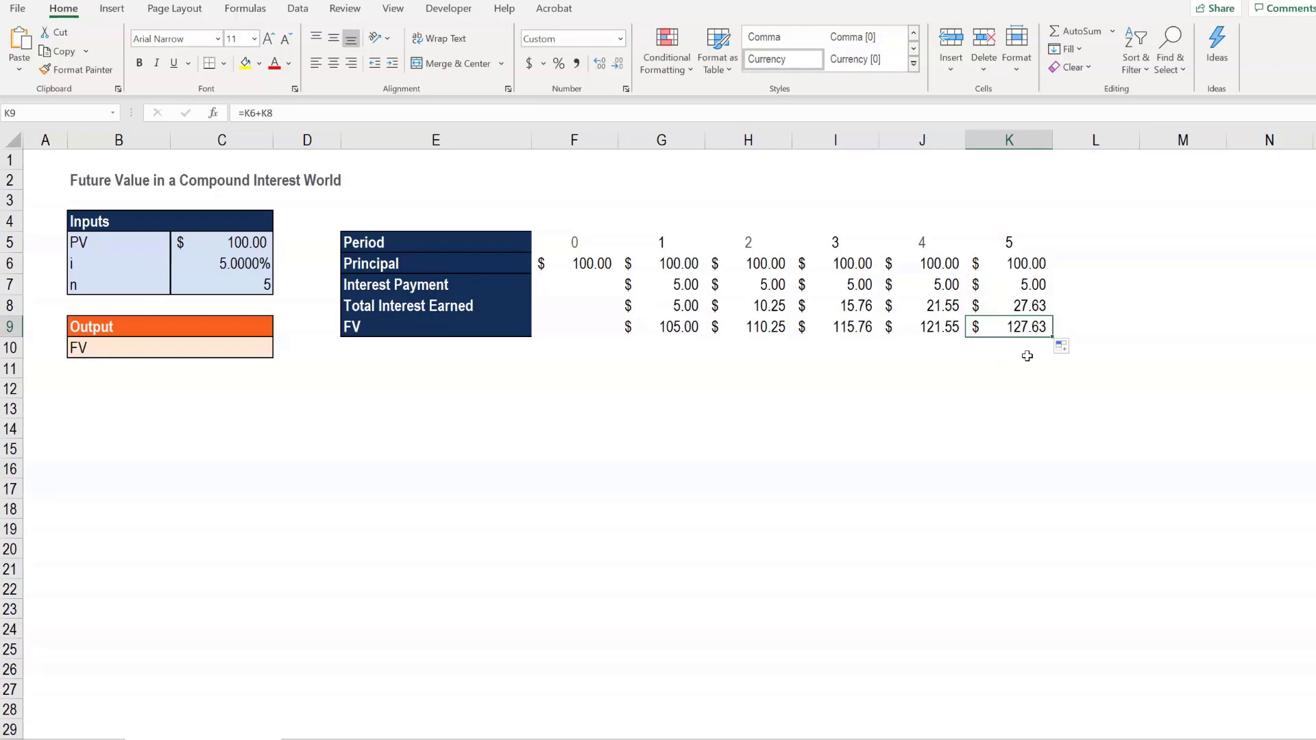
# Calculate the output FV in C10 with the compound interest formula =$C$5*(1+$C$6)^$C$7.
pyautogui.click(253, 352)
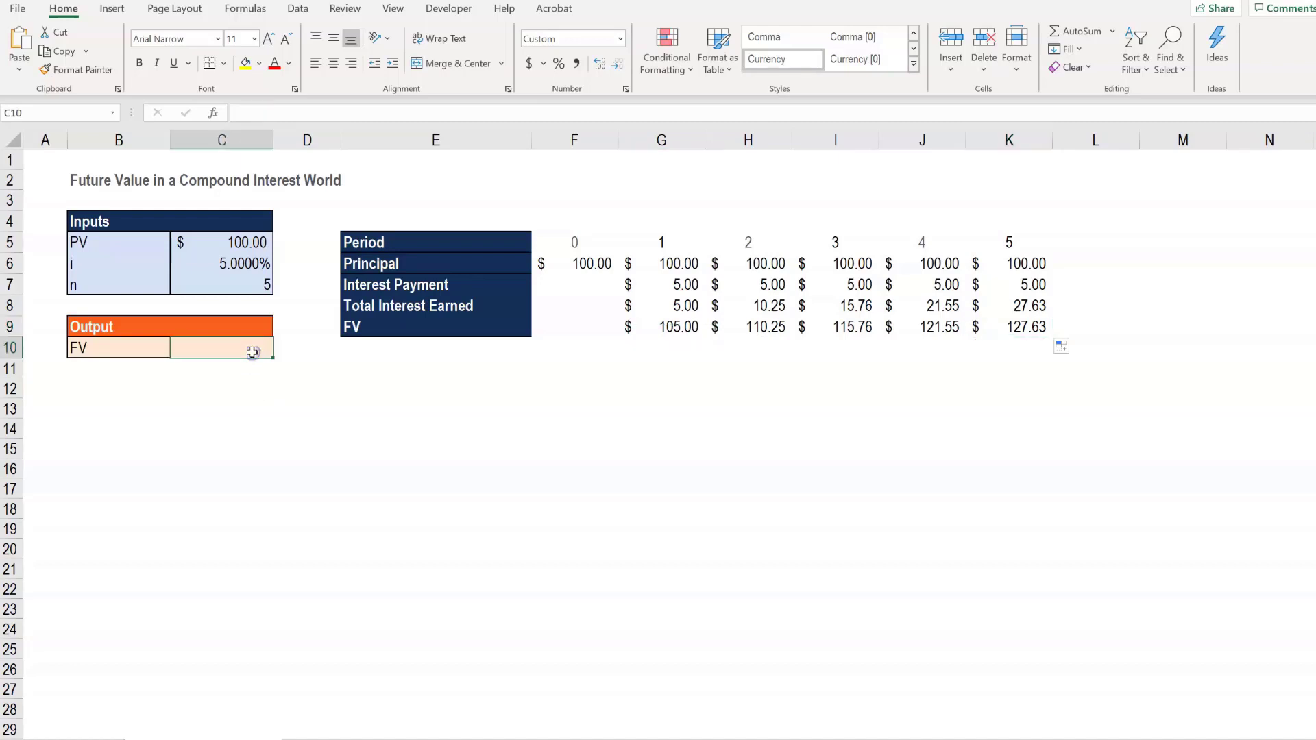
pyautogui.write('=')
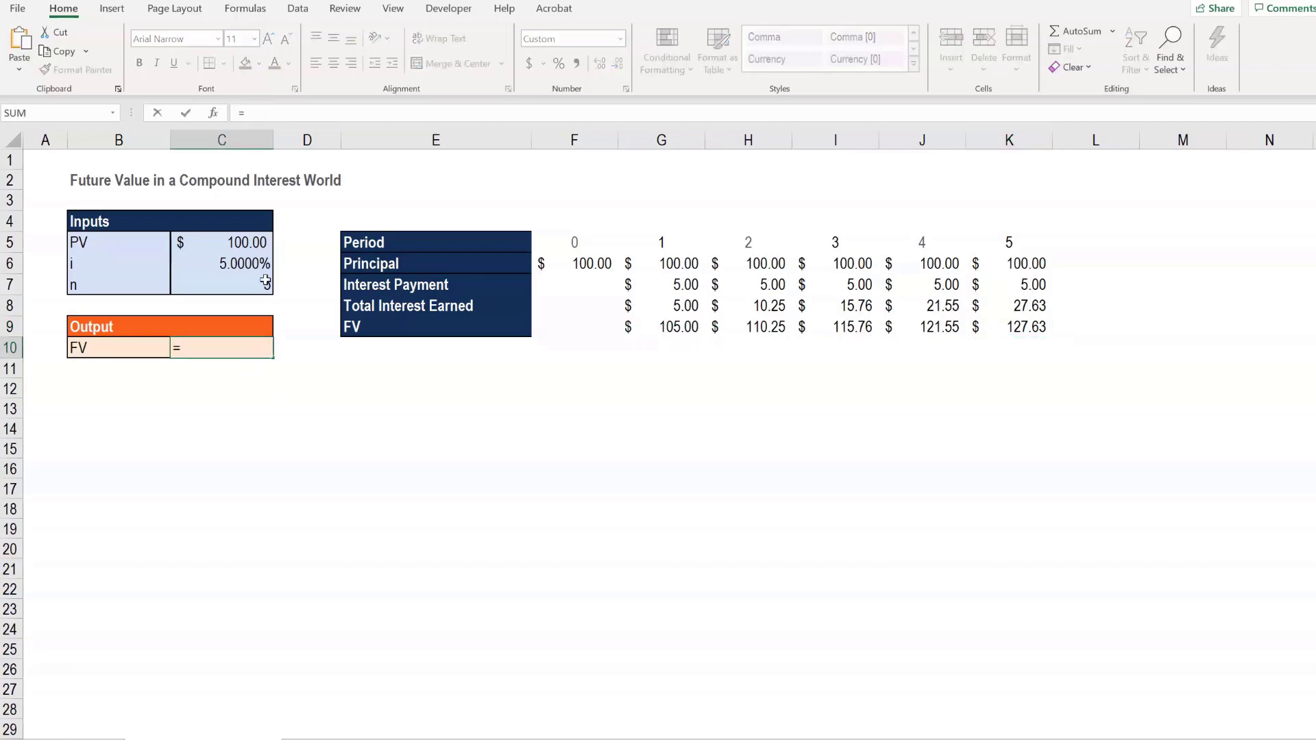
pyautogui.click(294, 112)
pyautogui.click(242, 244)
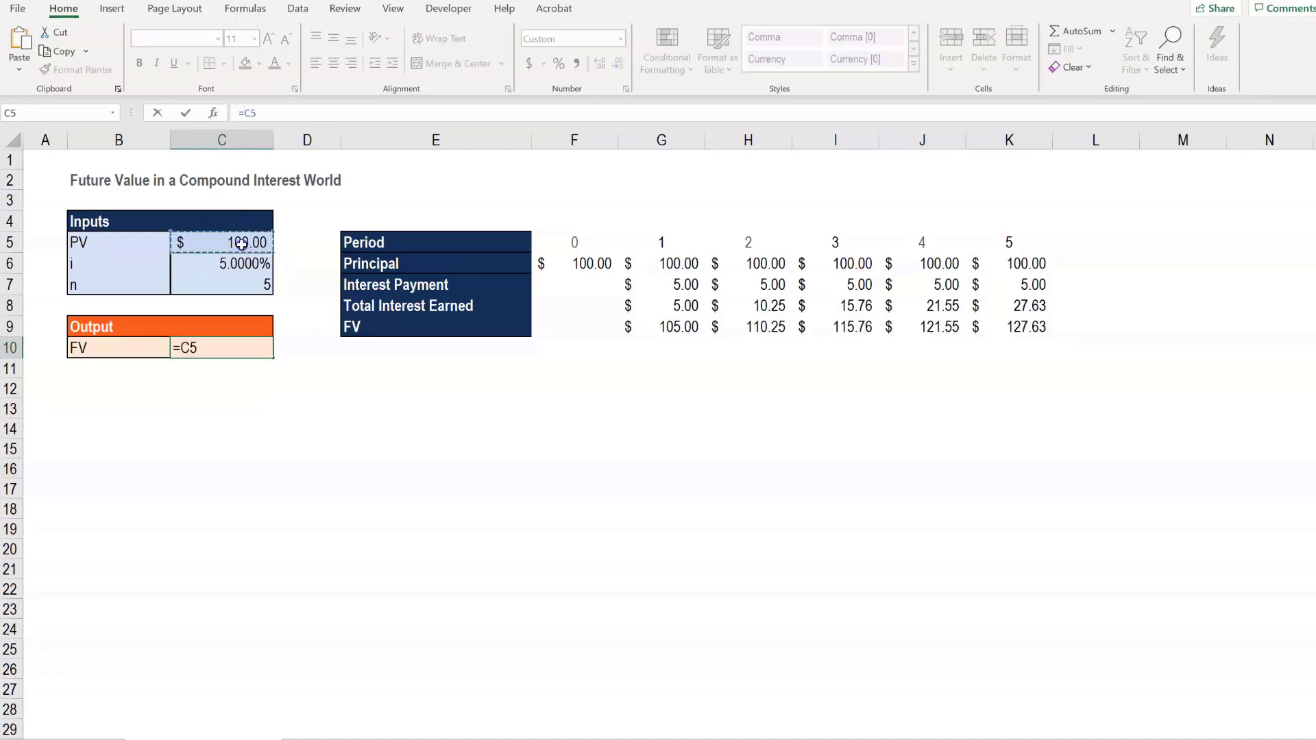
pyautogui.press('F4')
pyautogui.write('*(1+')
pyautogui.click(246, 262)
pyautogui.press('F4')
pyautogui.write(')')
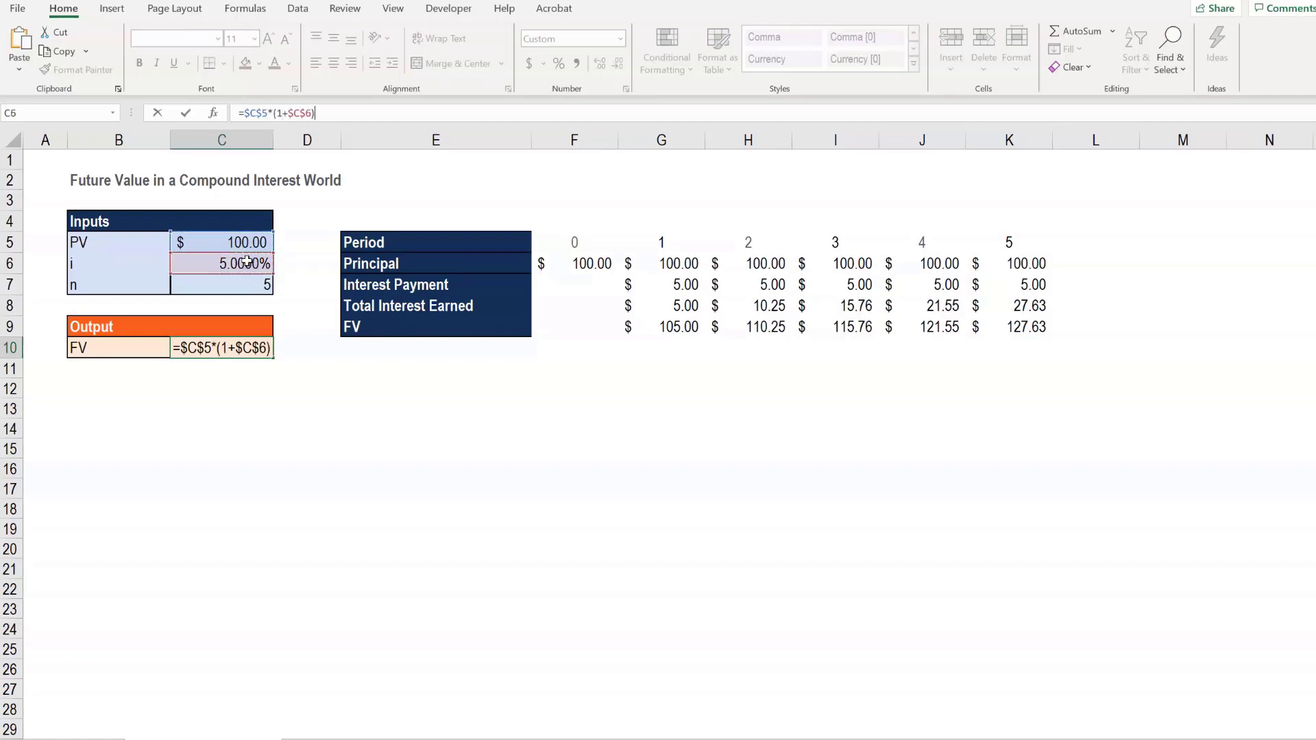
pyautogui.write('^')
pyautogui.click(244, 283)
pyautogui.press('F4')
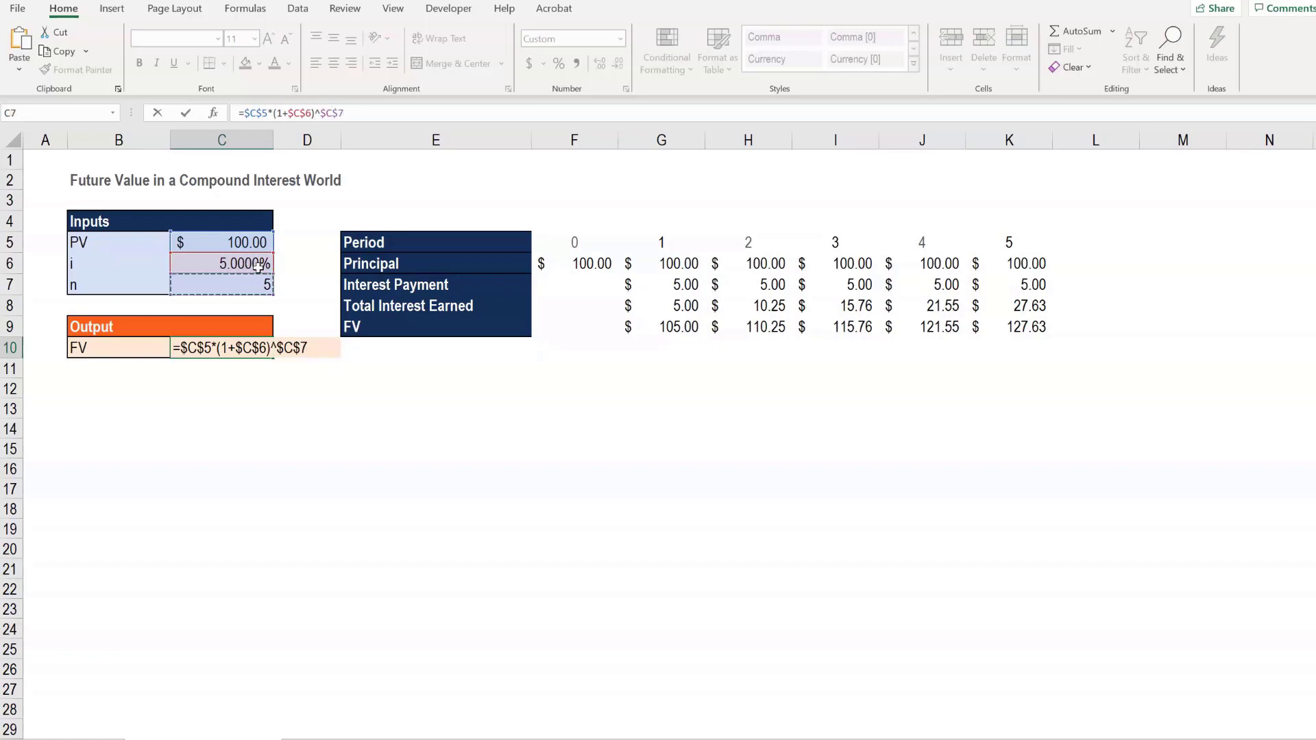
pyautogui.press('Return')
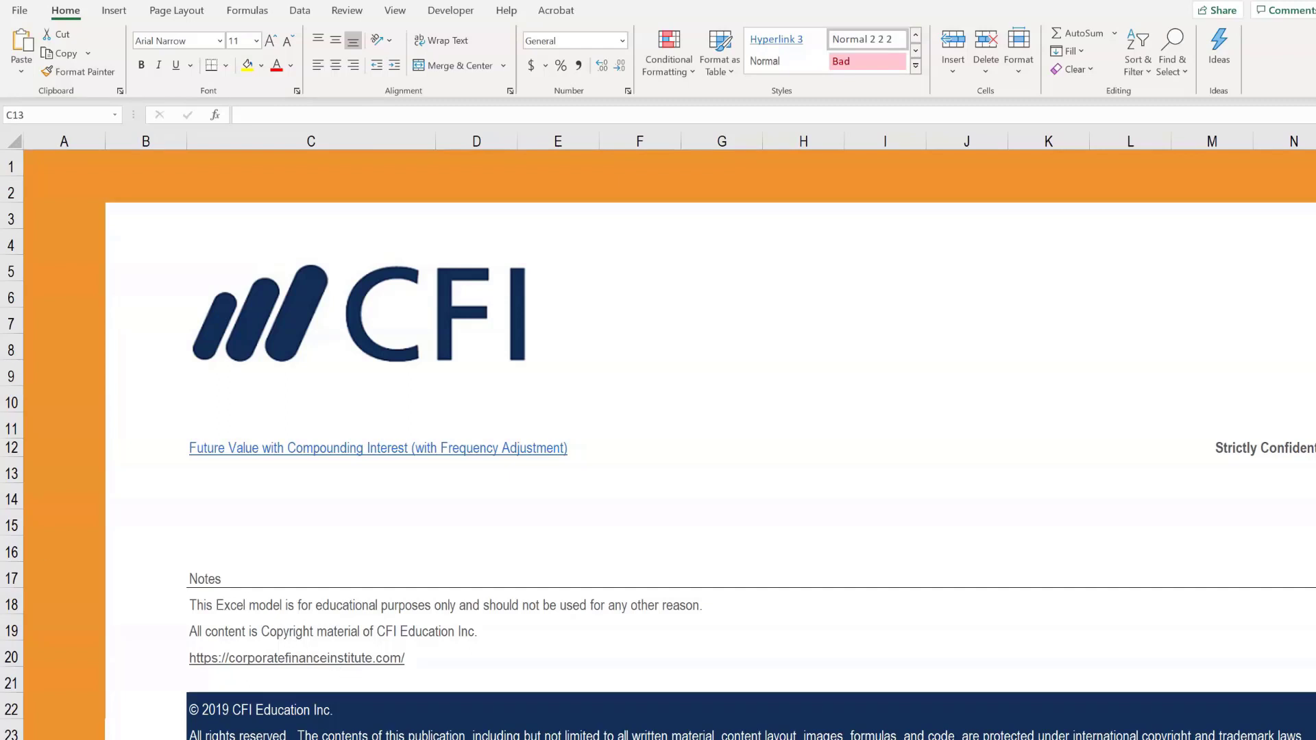
# On the frequency-adjusted compounding sheet, enter the inputs PV 100, i 5%, n 3 and f 1 in C5:C8.
pyautogui.click(311, 471)
pyautogui.hotkey('ctrl', 'pagedown')
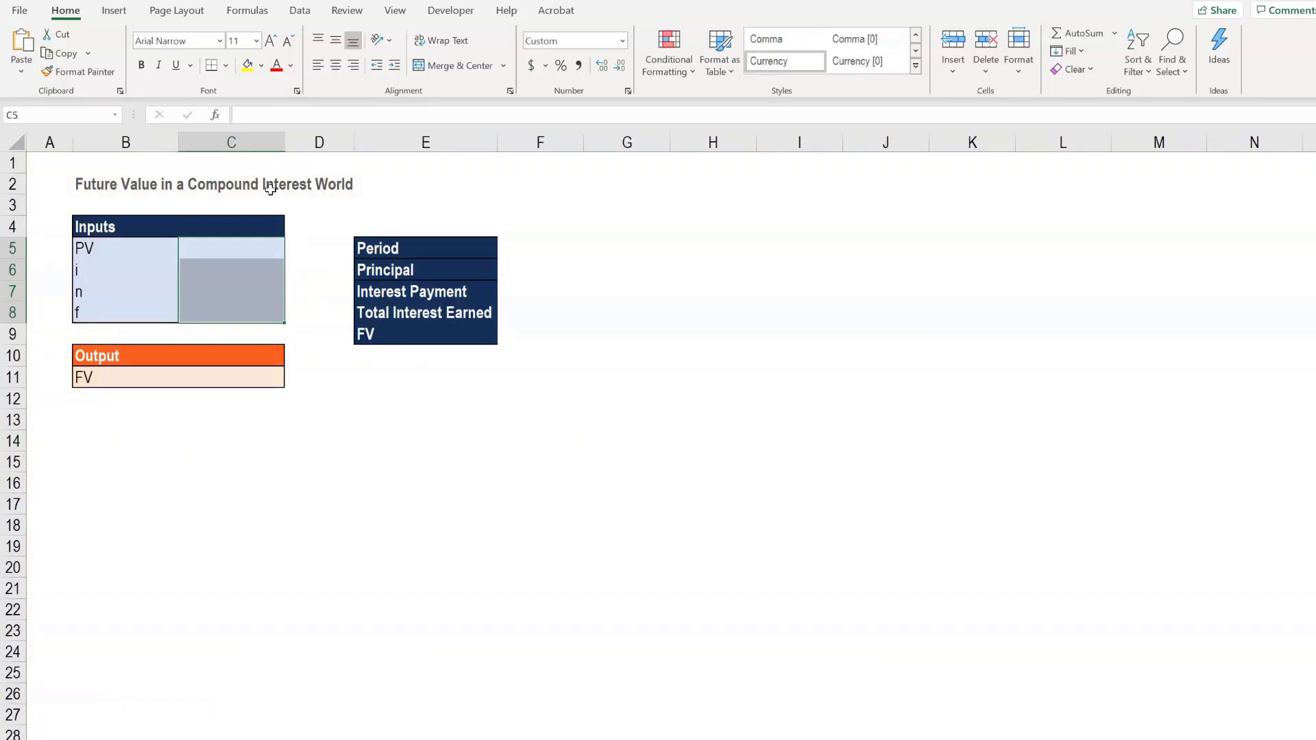
pyautogui.click(247, 252)
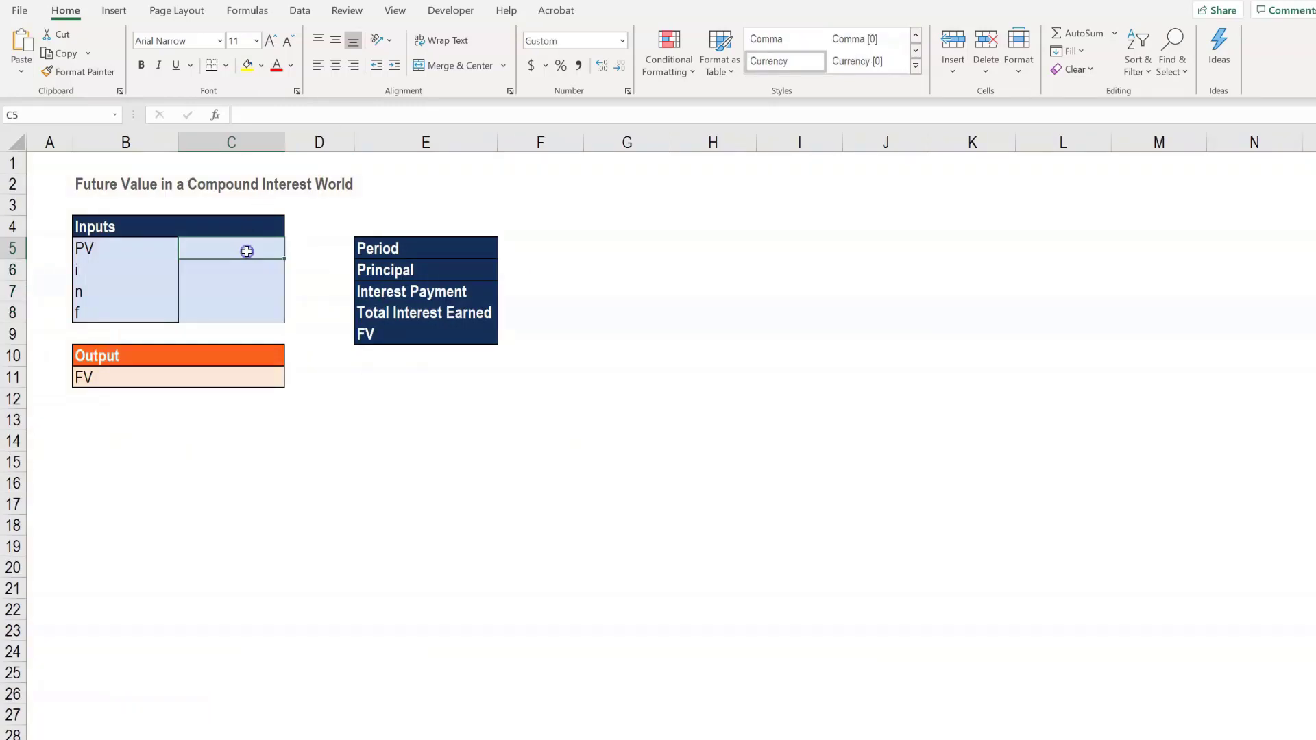
pyautogui.write('100')
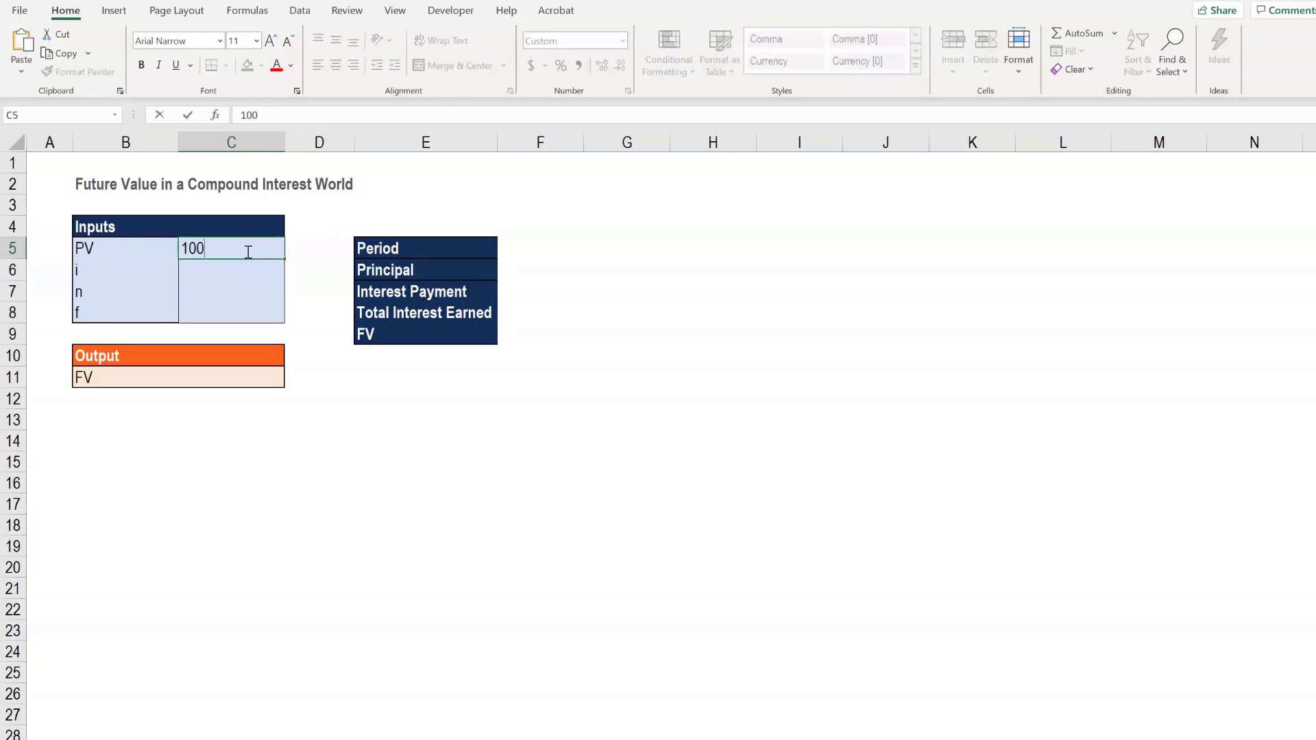
pyautogui.press('Return')
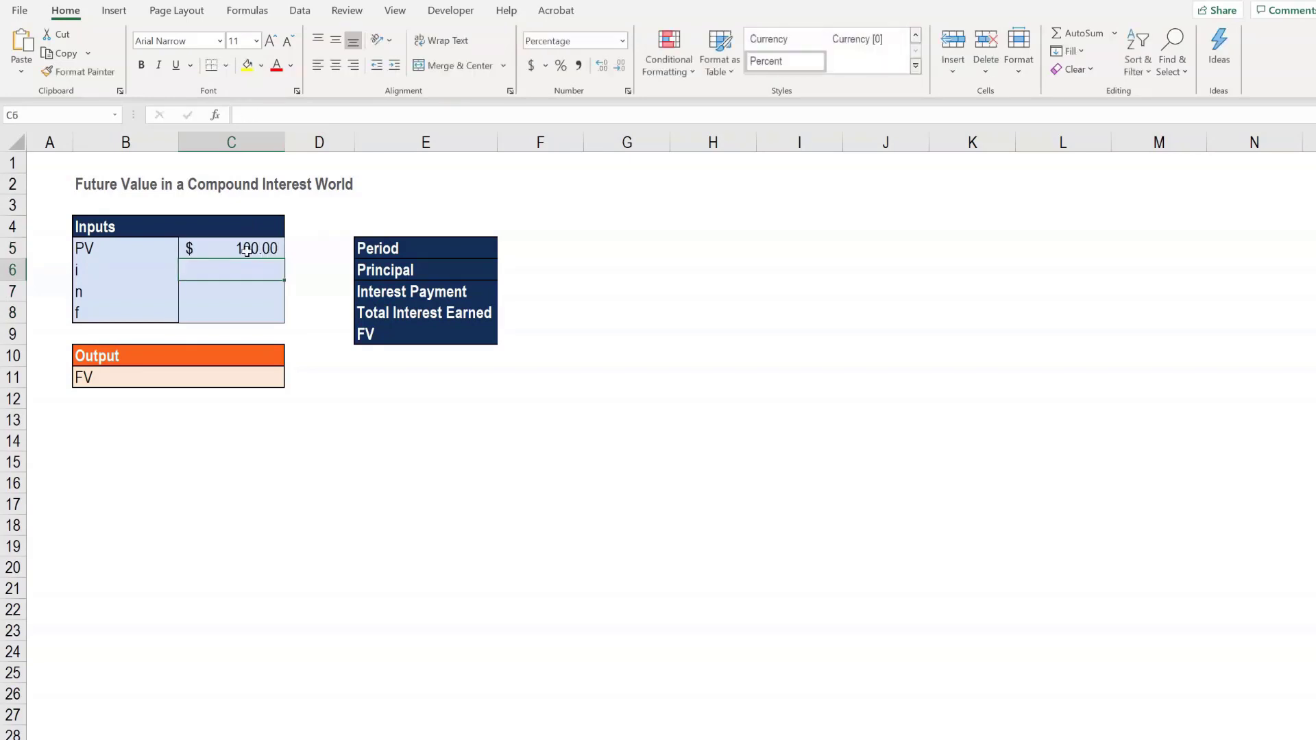
pyautogui.write('5')
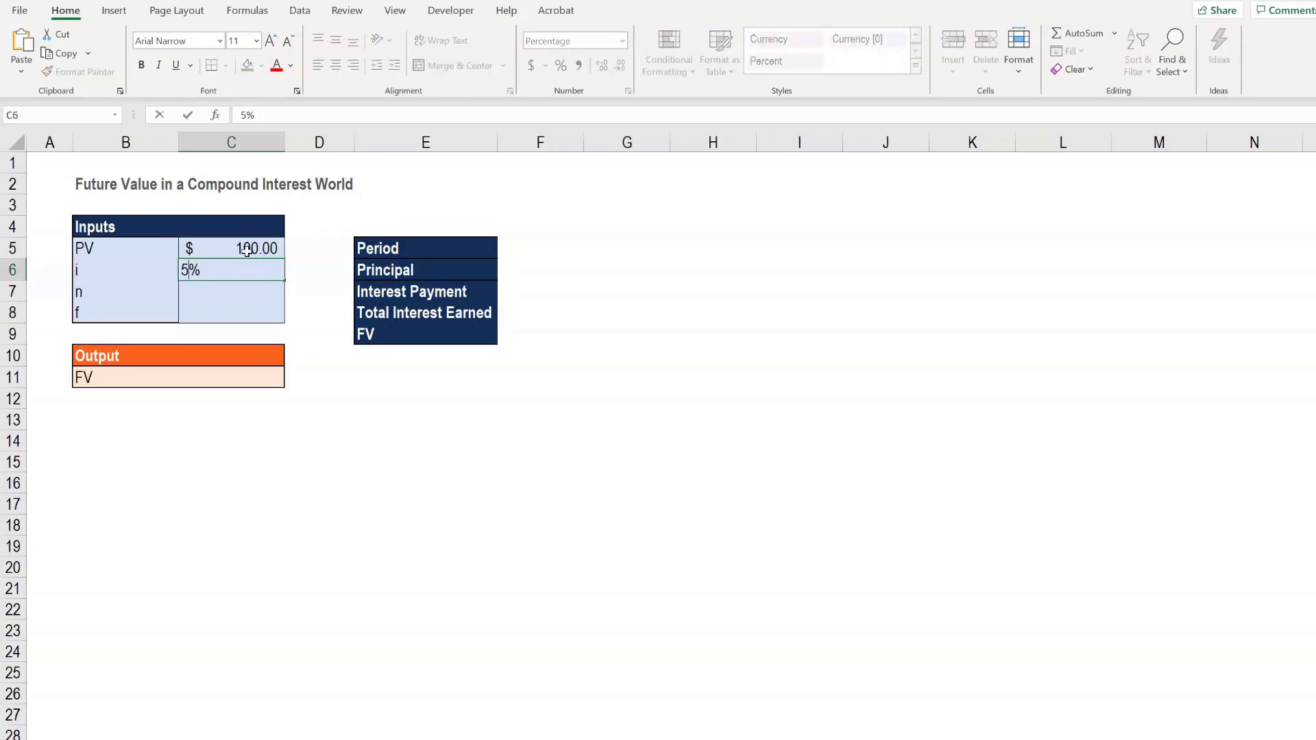
pyautogui.press('Return')
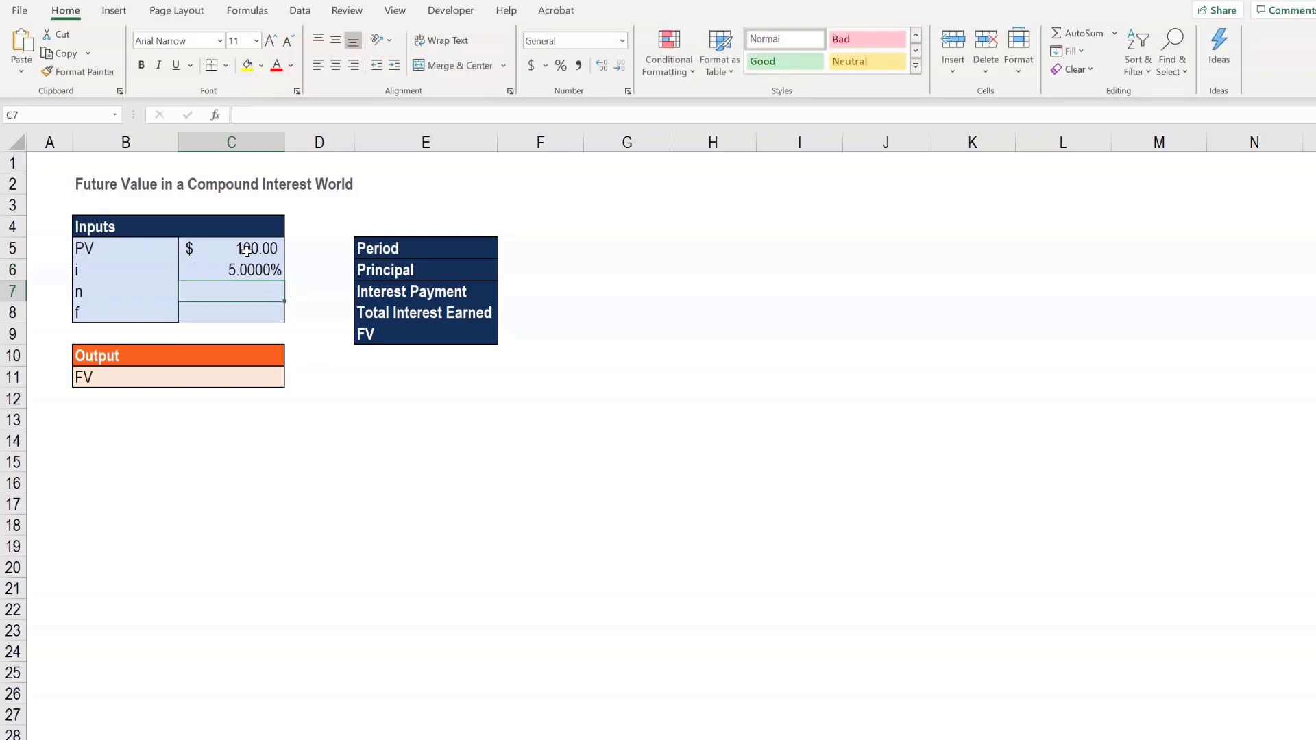
pyautogui.write('3')
pyautogui.press('Return')
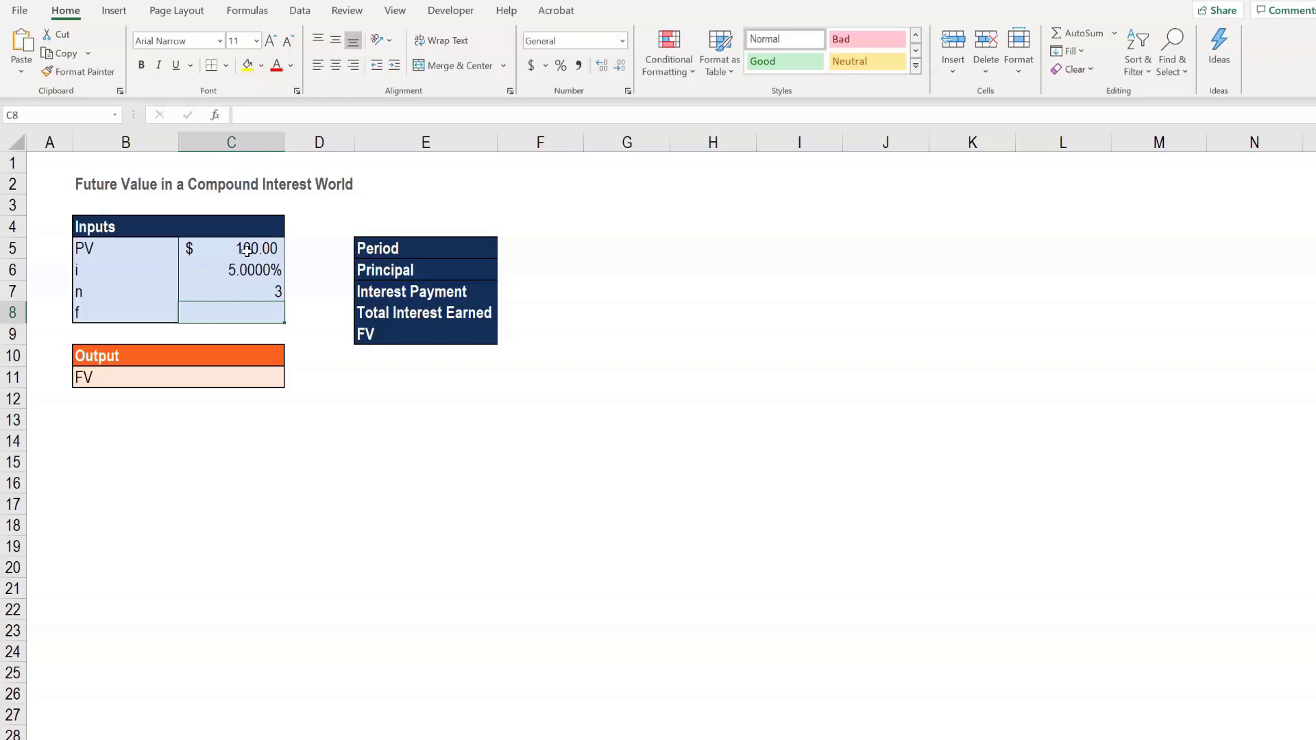
pyautogui.write('1')
pyautogui.press('Return')
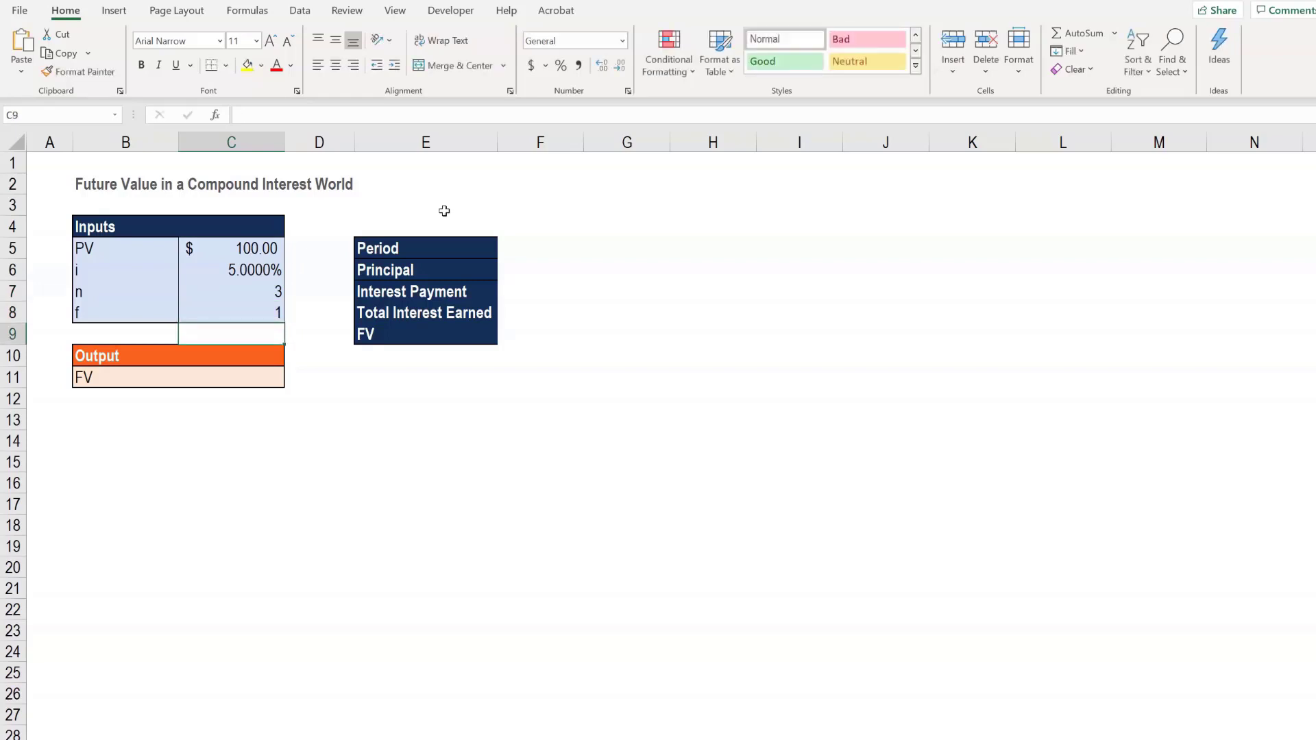
# Number the Period row from 0 in F5 through 3 in I5.
pyautogui.click(521, 243)
pyautogui.write('0')
pyautogui.press('Return')
pyautogui.press('Up')
pyautogui.press('Right')
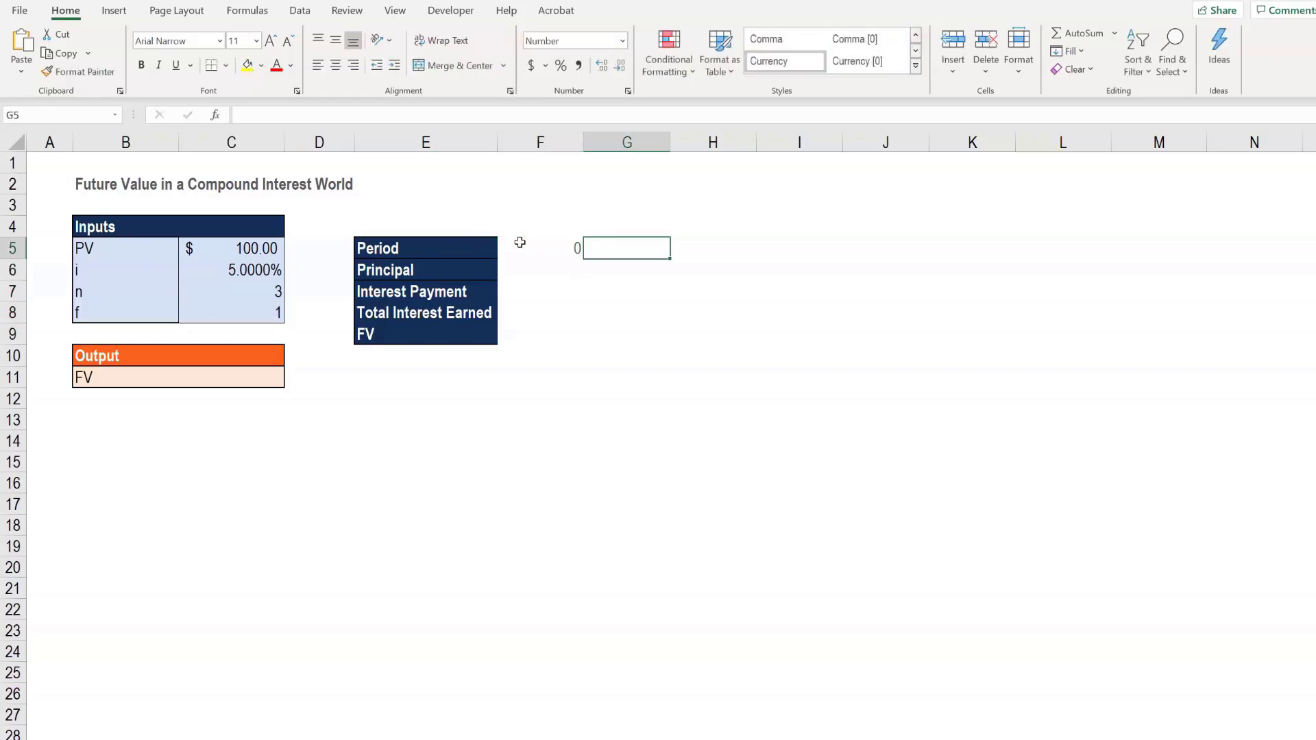
pyautogui.write('1')
pyautogui.press('Return')
pyautogui.moveTo(520, 243); pyautogui.dragTo(591, 250)
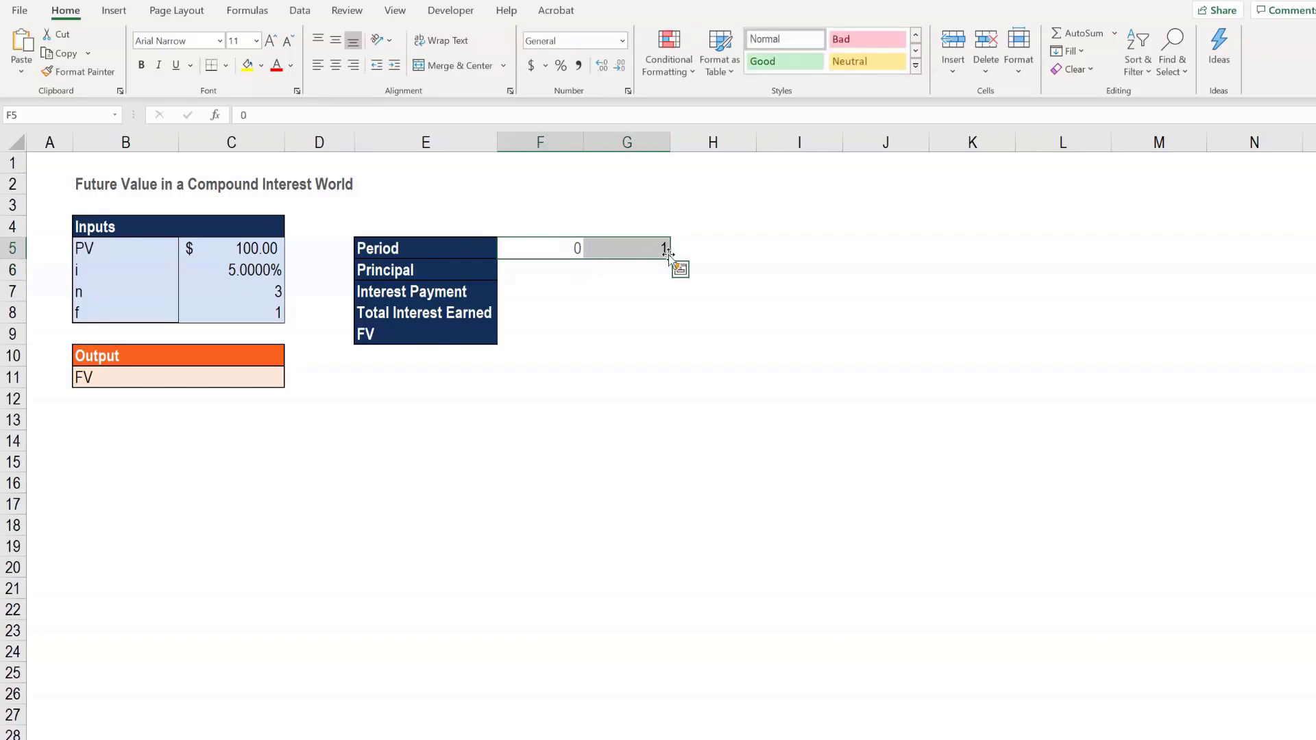
pyautogui.moveTo(671, 258); pyautogui.dragTo(840, 246)
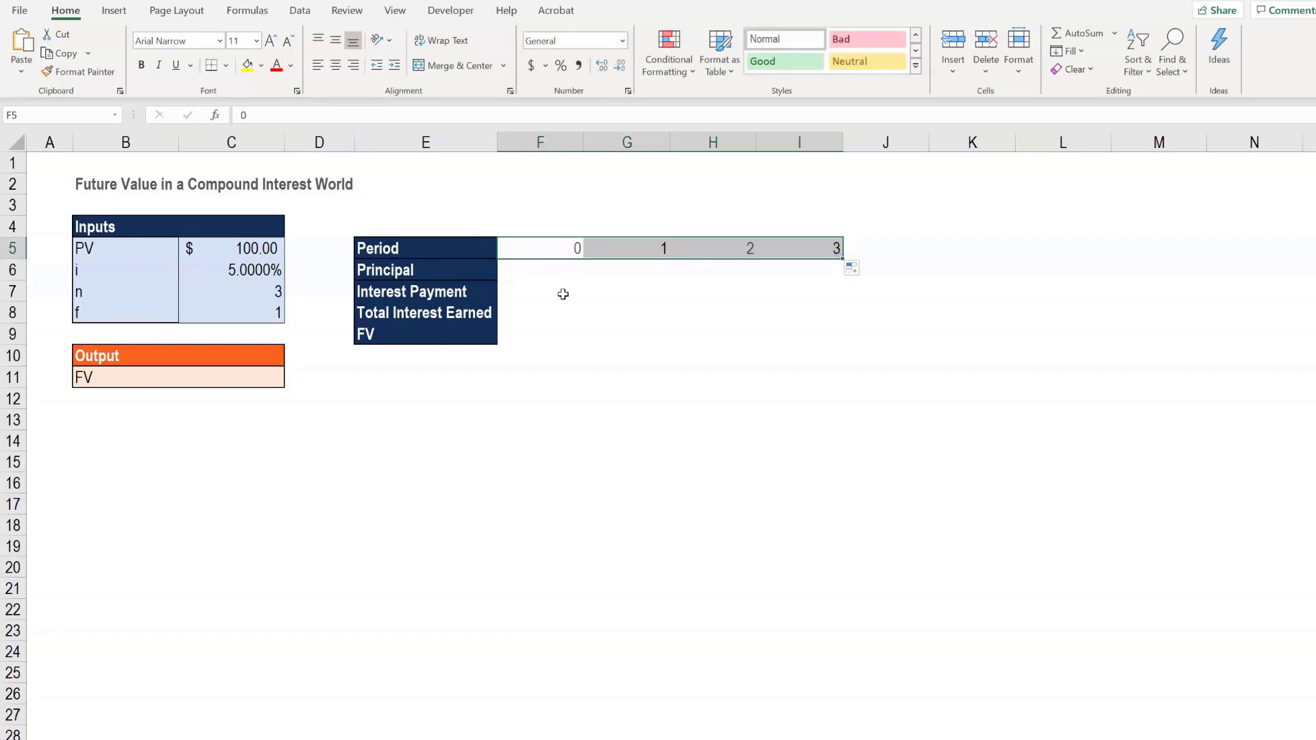
# Link period 0's Principal in F6 to the PV input with =$C$5.
pyautogui.click(559, 269)
pyautogui.write('=')
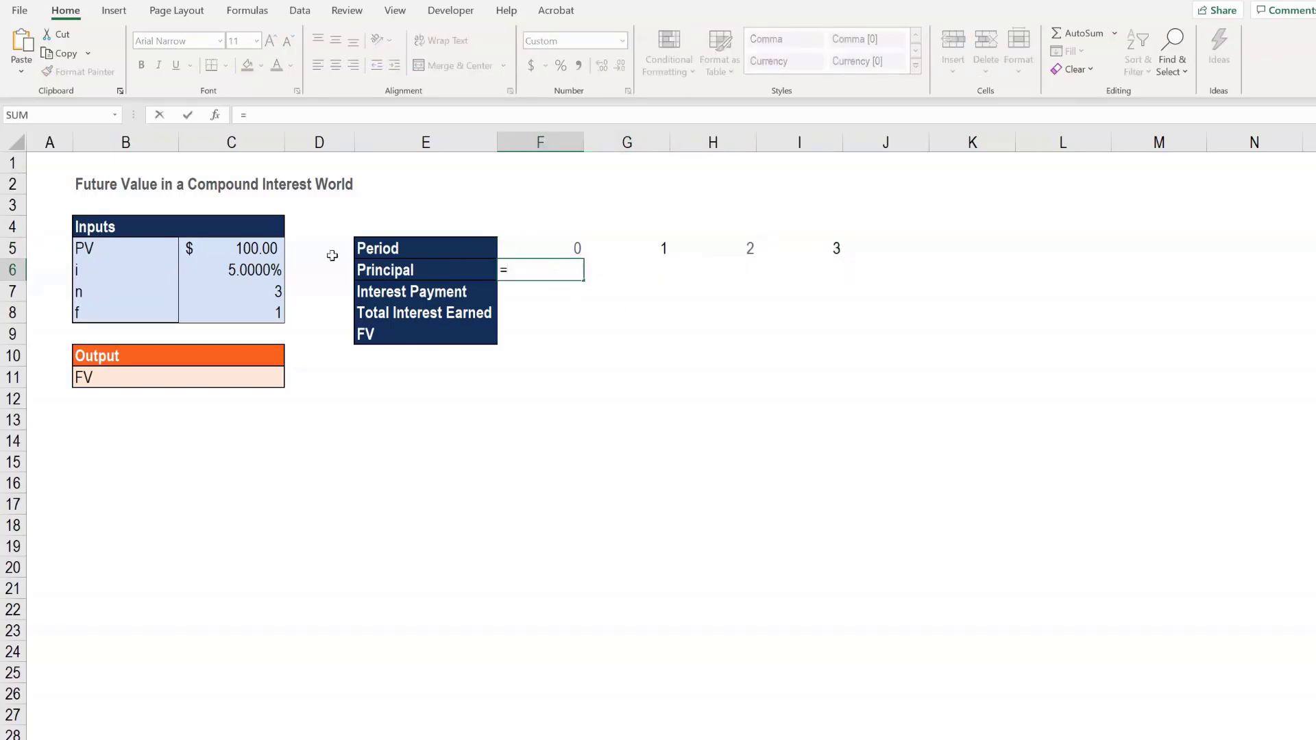
pyautogui.click(271, 251)
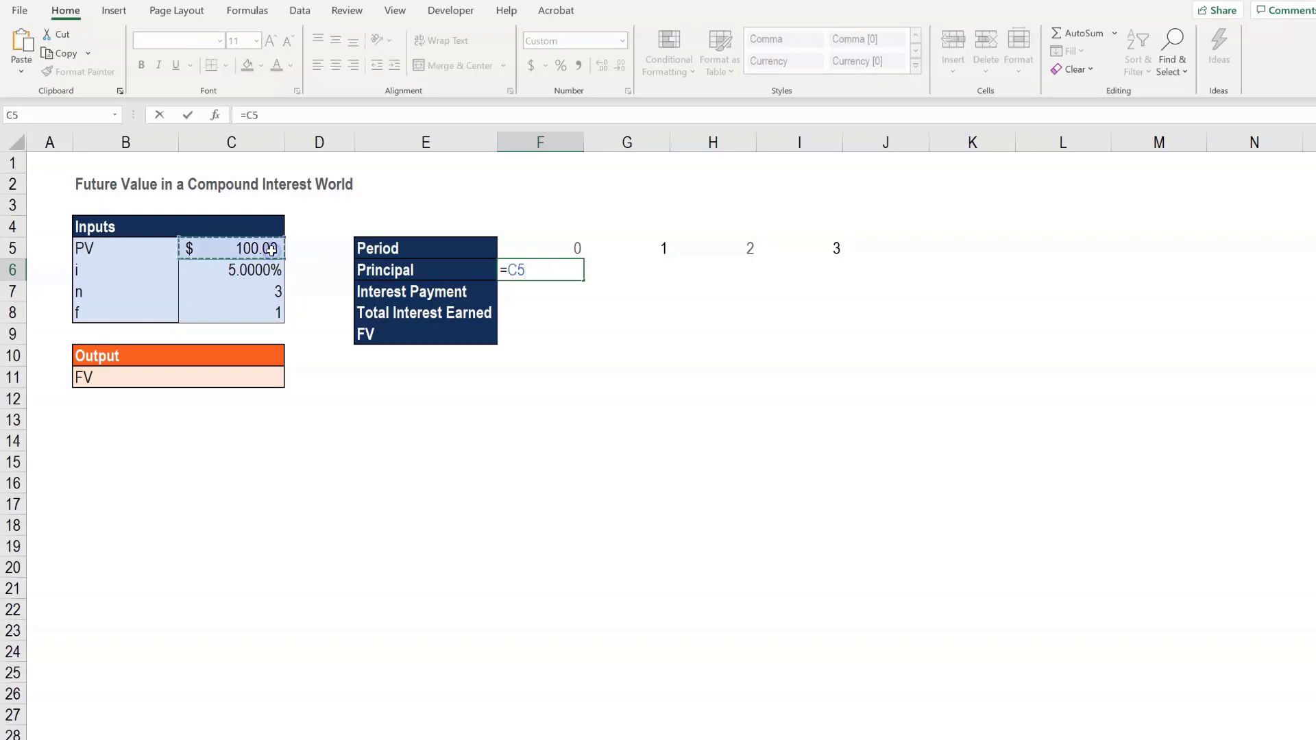
pyautogui.press('F4')
pyautogui.press('Return')
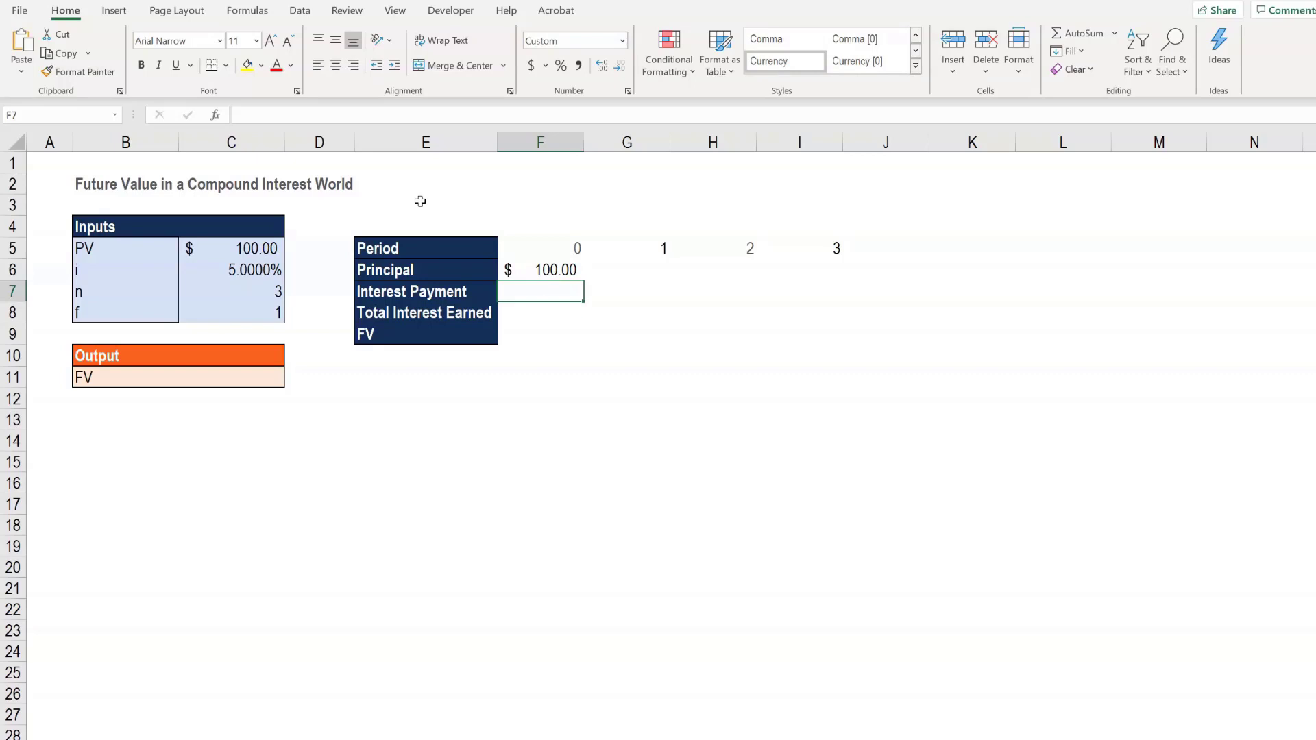
# Calculate the Interest Payment in F7 with =$C$5*$C$6/$C$8, and copy the Principal and Interest Payment formulas across through period 3.
pyautogui.write('=')
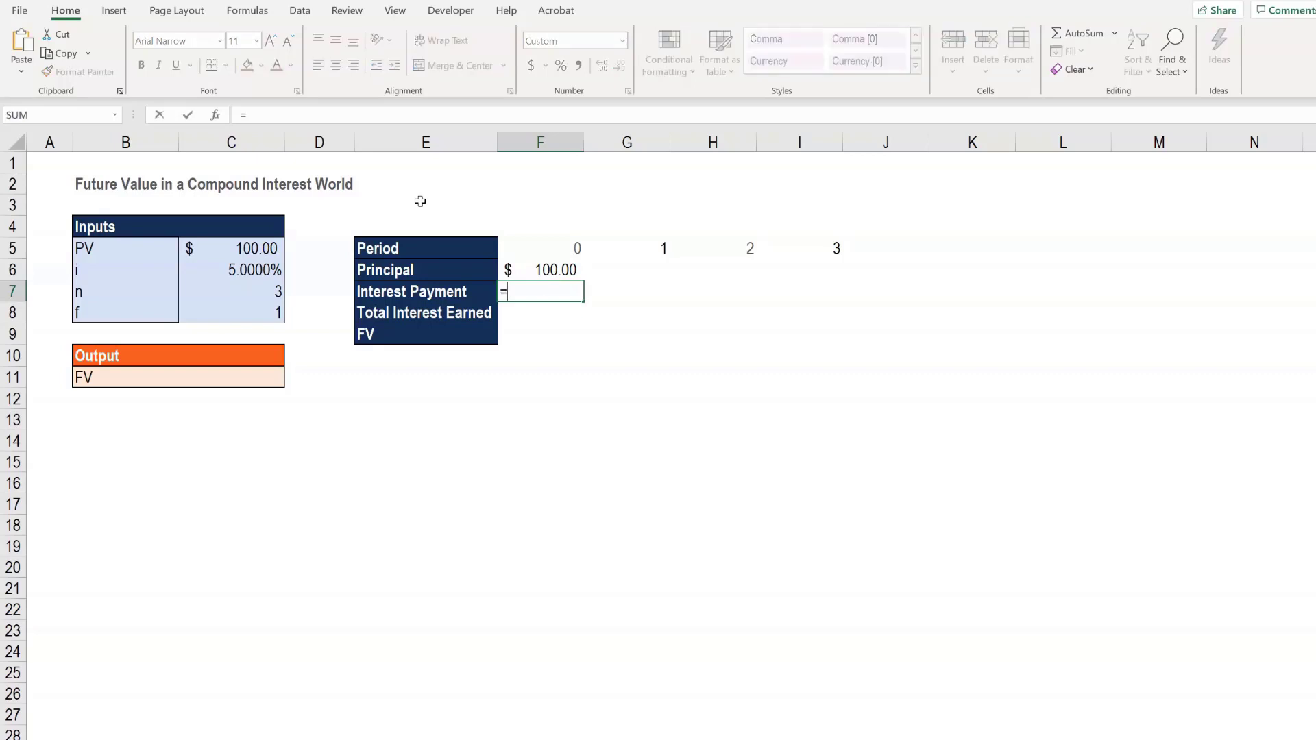
pyautogui.click(261, 246)
pyautogui.press('F4')
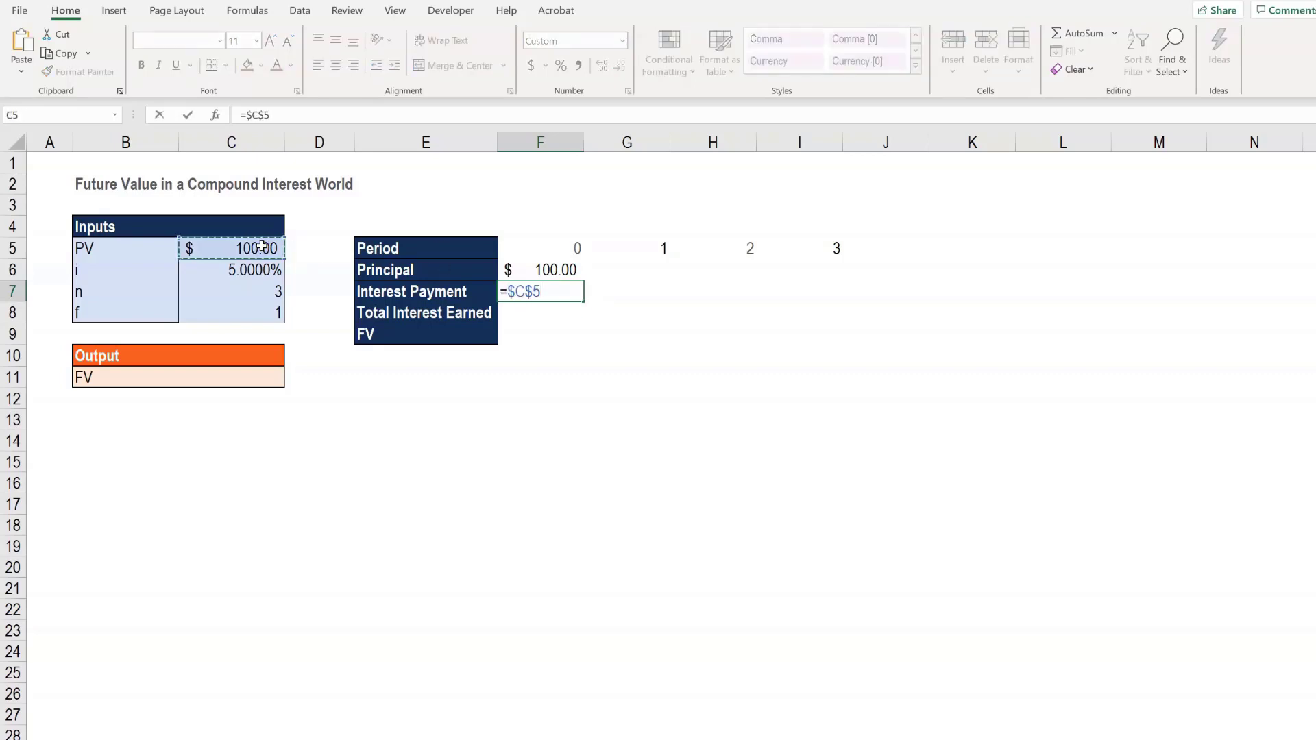
pyautogui.write('*')
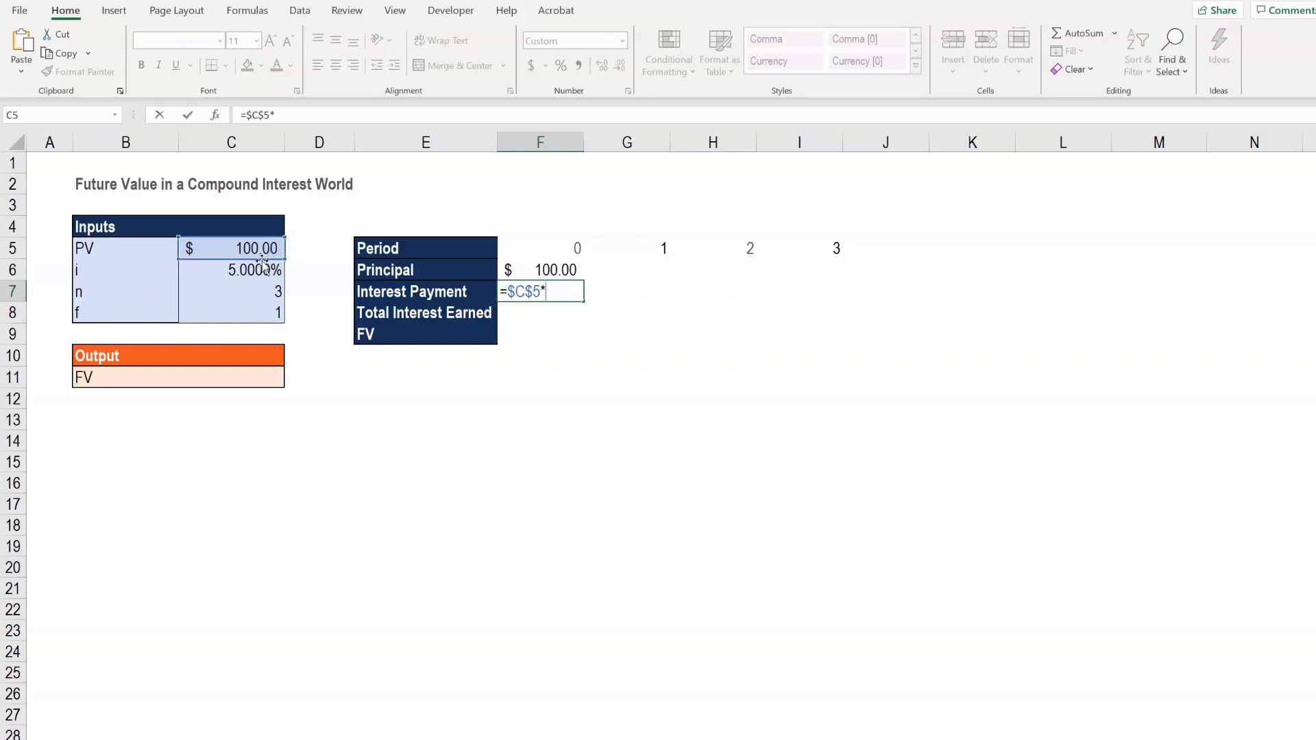
pyautogui.click(257, 272)
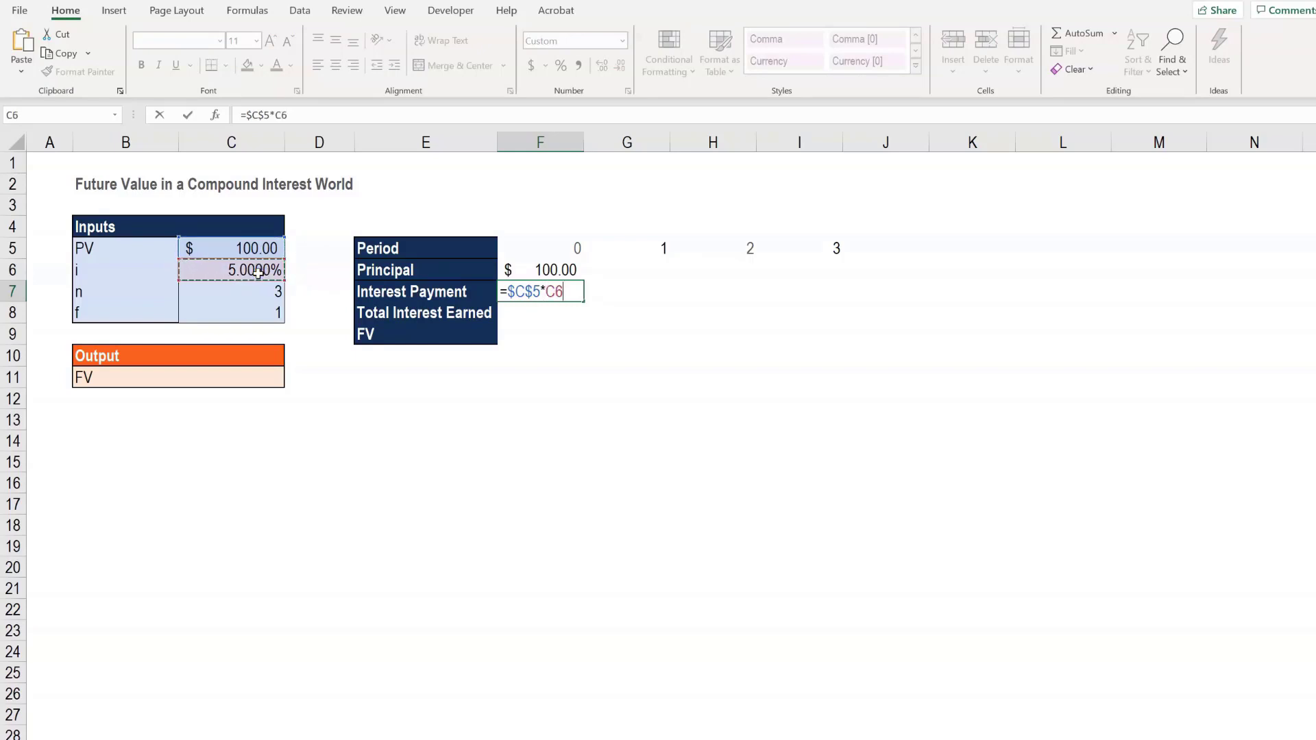
pyautogui.click(317, 112)
pyautogui.press('F4')
pyautogui.write('/')
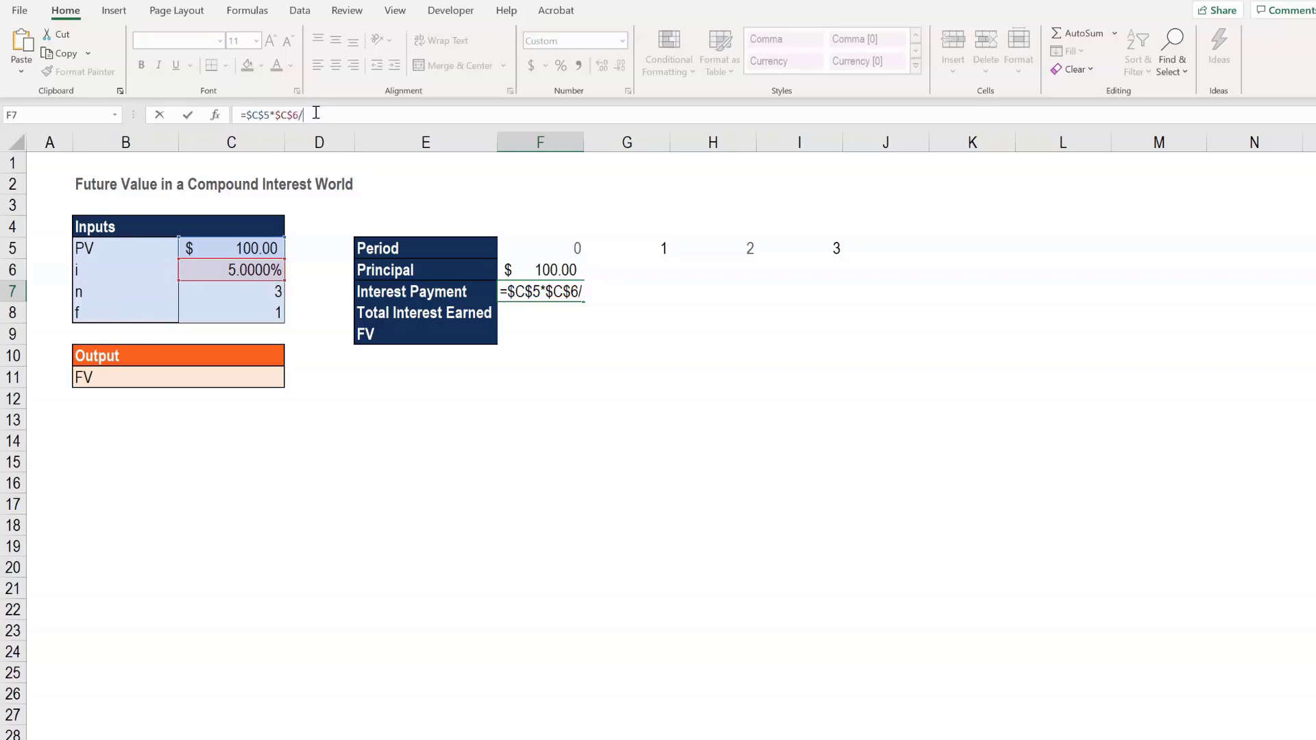
pyautogui.click(263, 314)
pyautogui.press('F4')
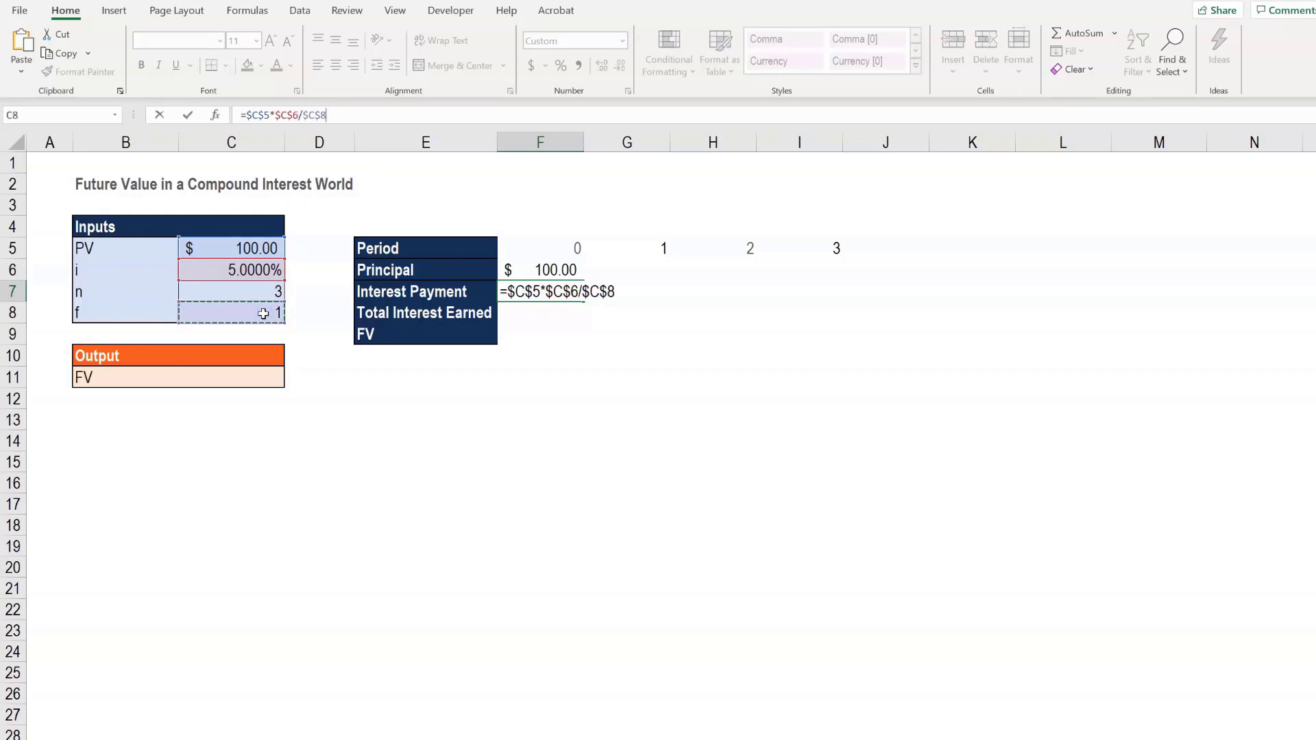
pyautogui.press('Return')
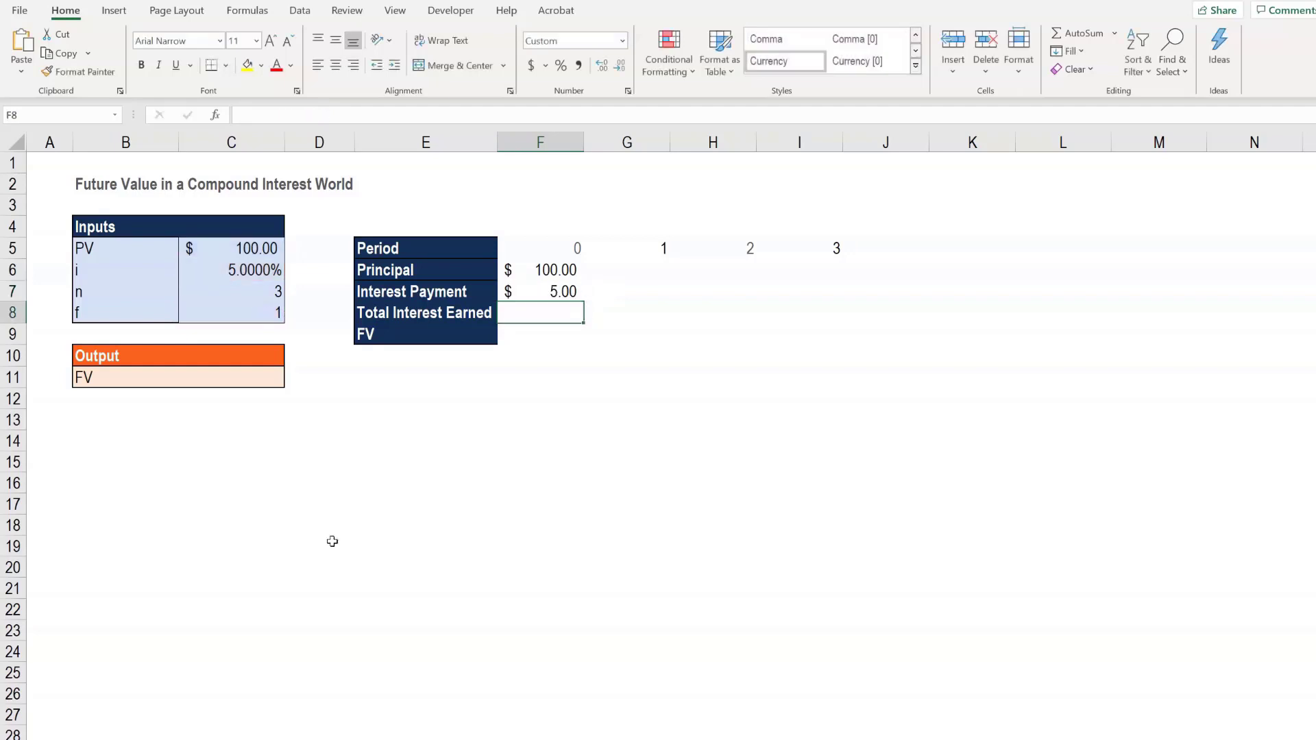
pyautogui.moveTo(562, 271); pyautogui.dragTo(827, 288)
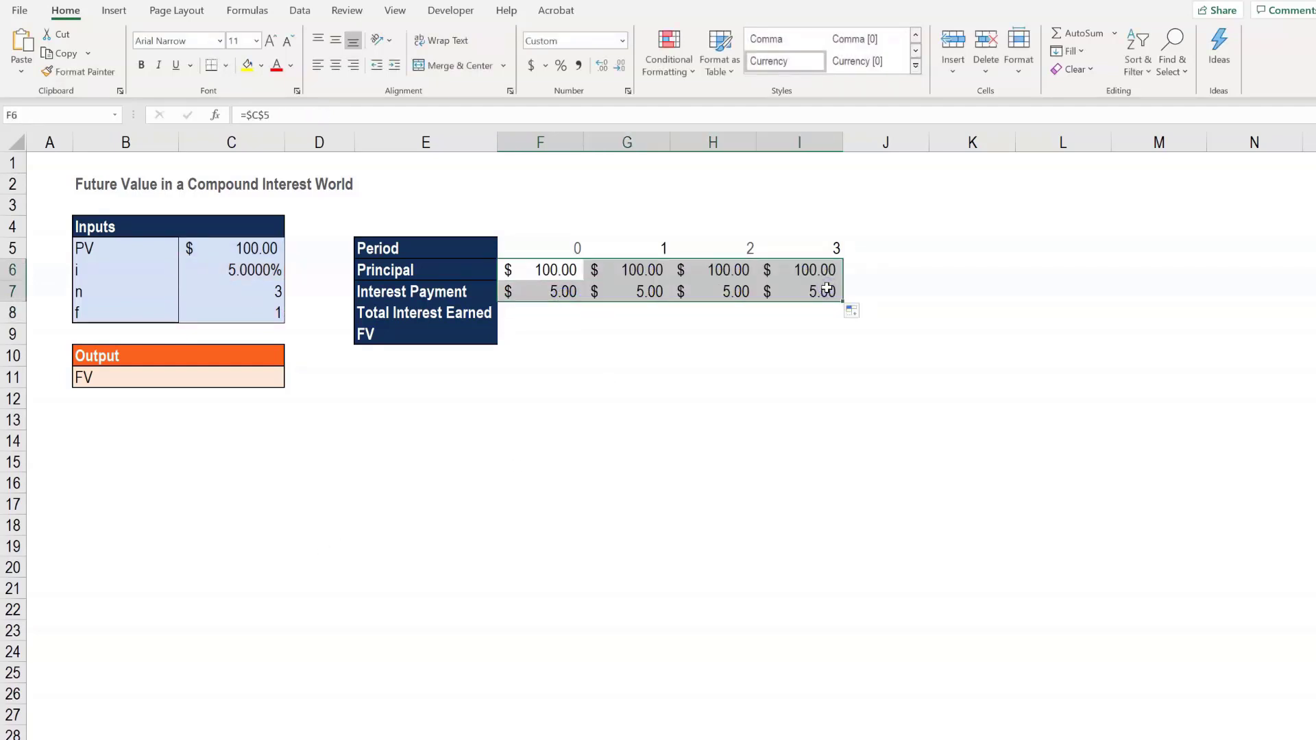
# Set period 1's Total Interest Earned in G8 to its interest payment with =G7.
pyautogui.click(644, 312)
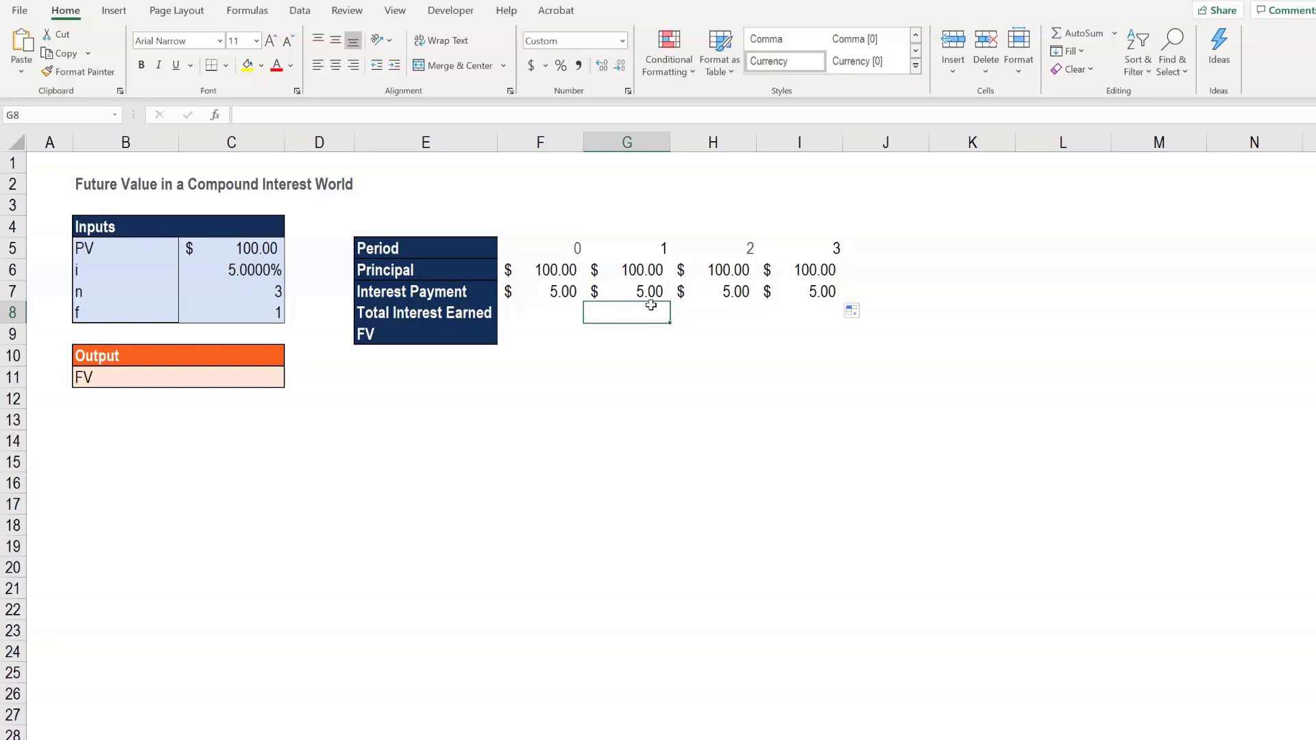
pyautogui.write('=G7')
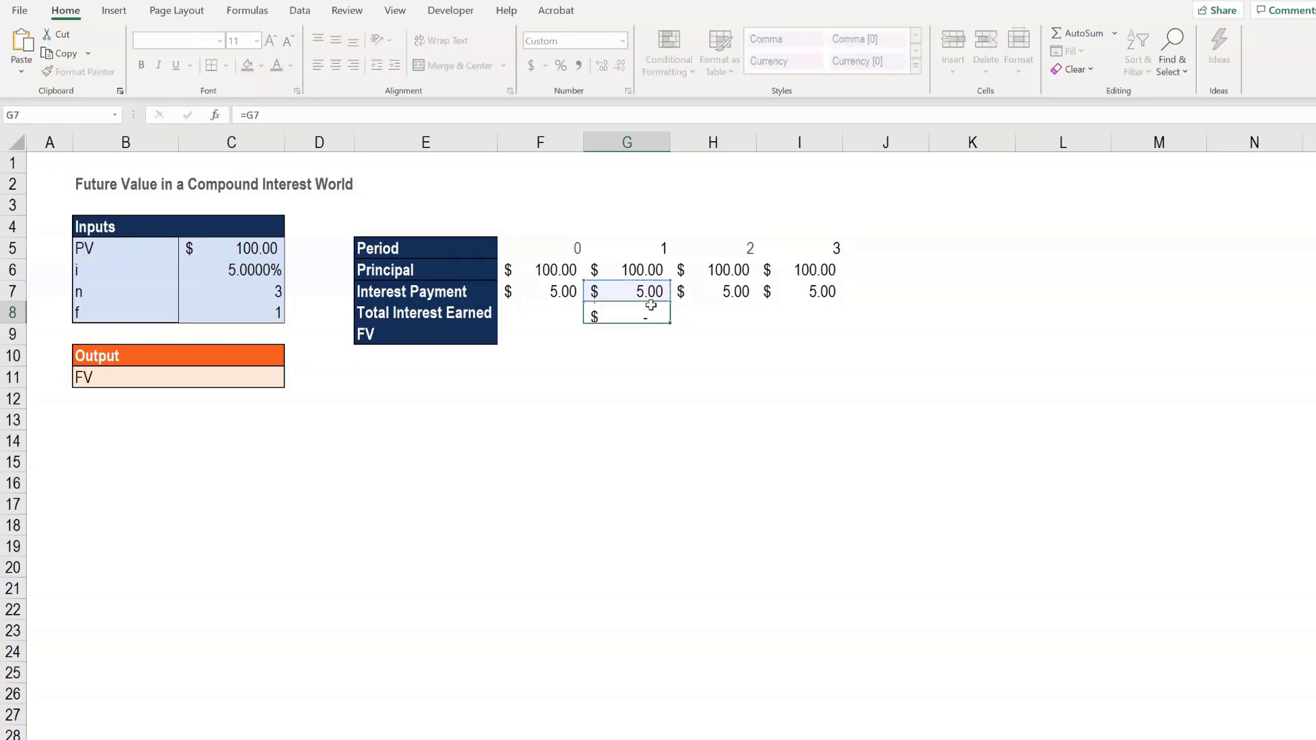
pyautogui.press('Return')
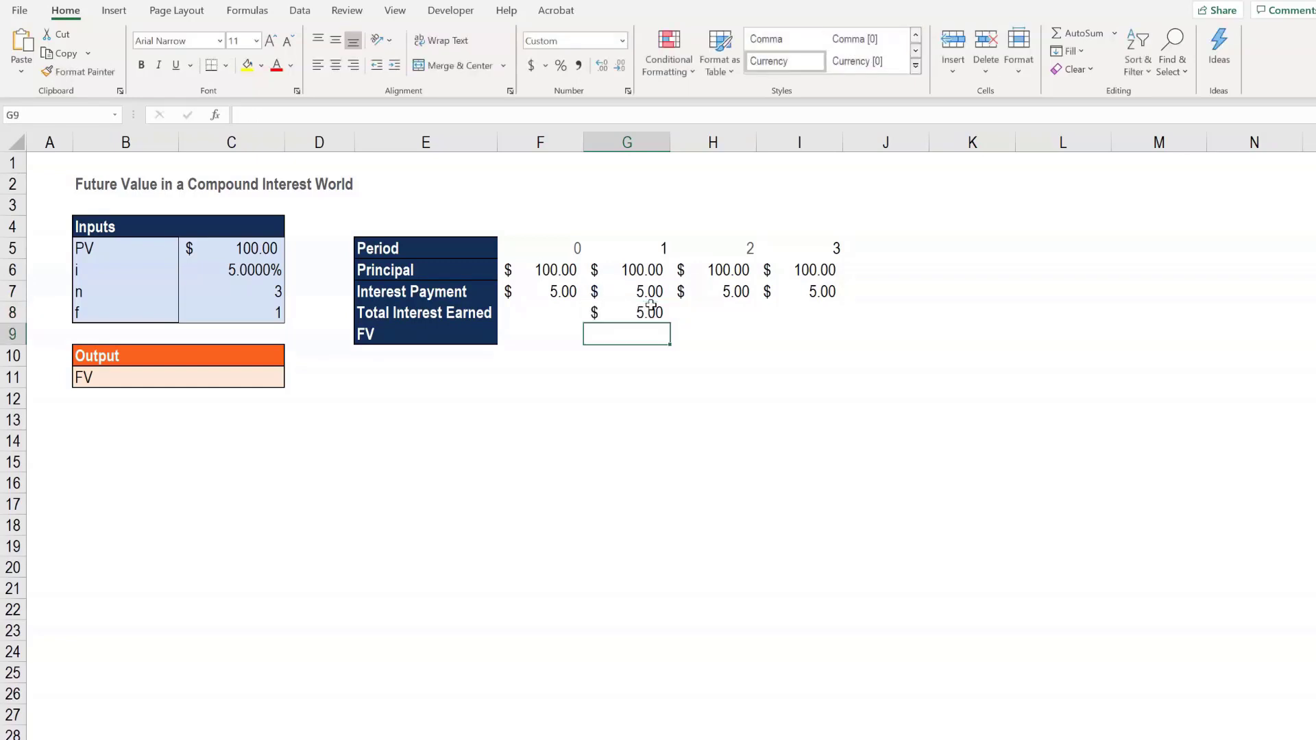
# Calculate period 1's FV in G9 as principal plus total interest earned with =G6+G8.
pyautogui.write('=')
pyautogui.click(637, 272)
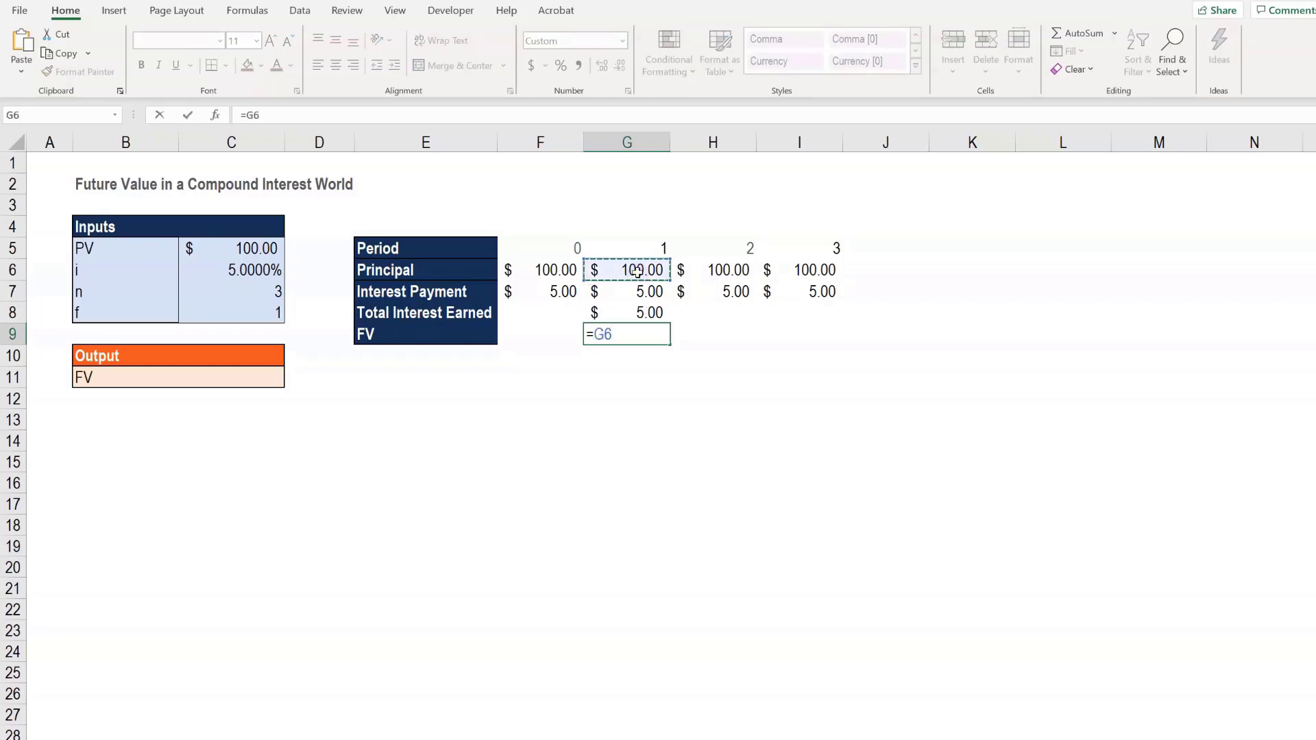
pyautogui.write('+')
pyautogui.click(625, 312)
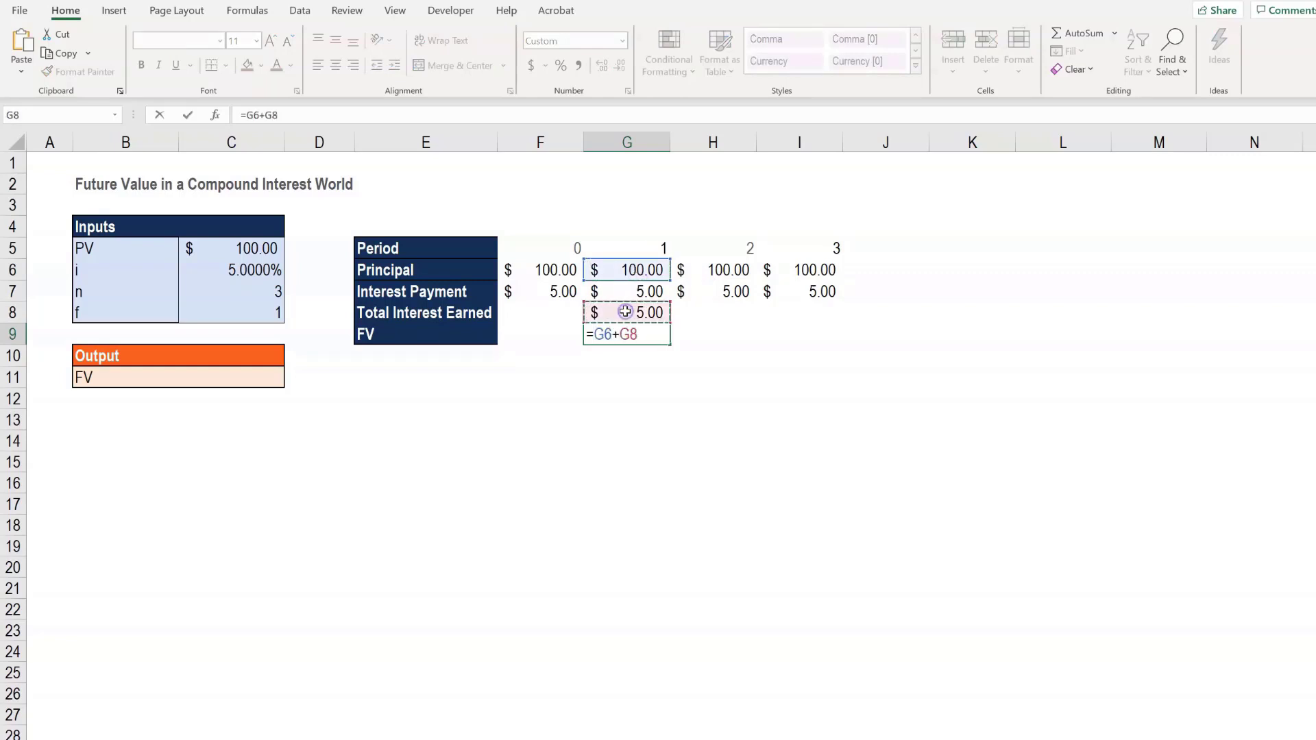
pyautogui.write(')')
pyautogui.press('Return')
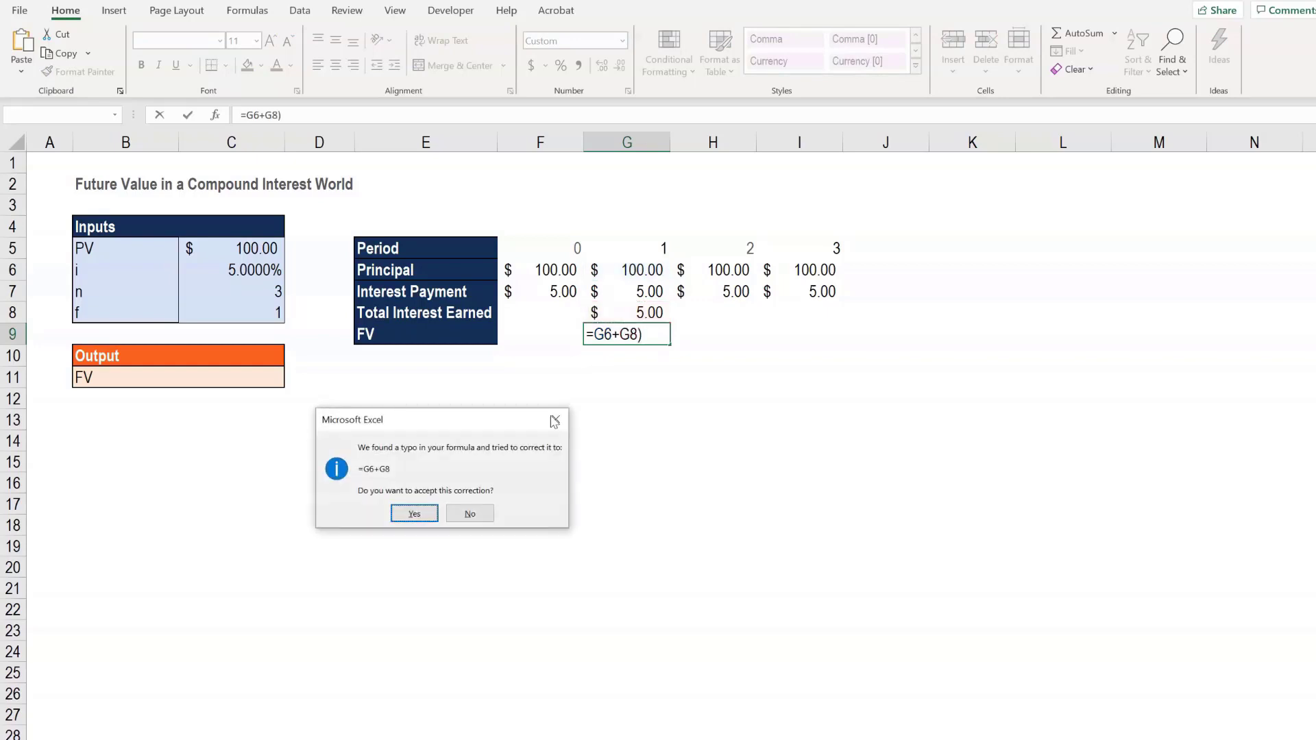
pyautogui.click(421, 514)
# Calculate period 2's Total Interest Earned in H8 with =H7+G8*(1+$C$6/$C$8).
pyautogui.click(715, 312)
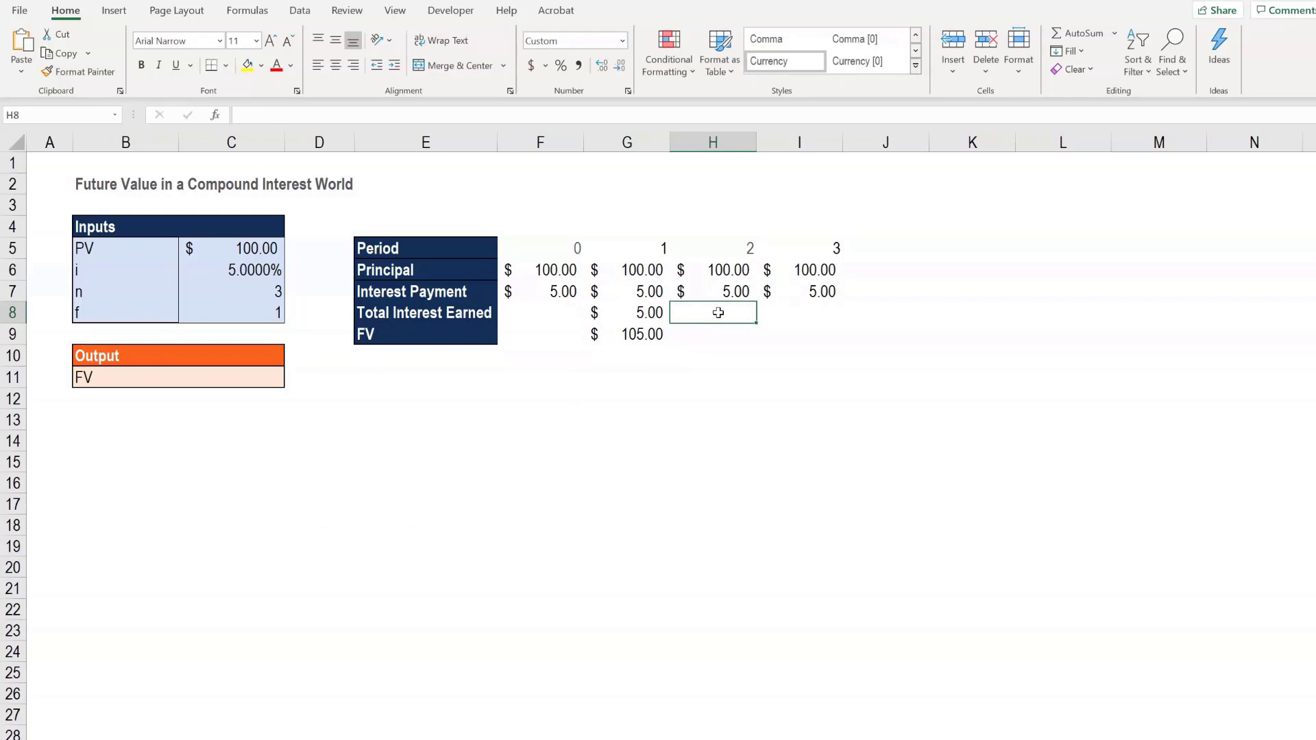
pyautogui.write('=')
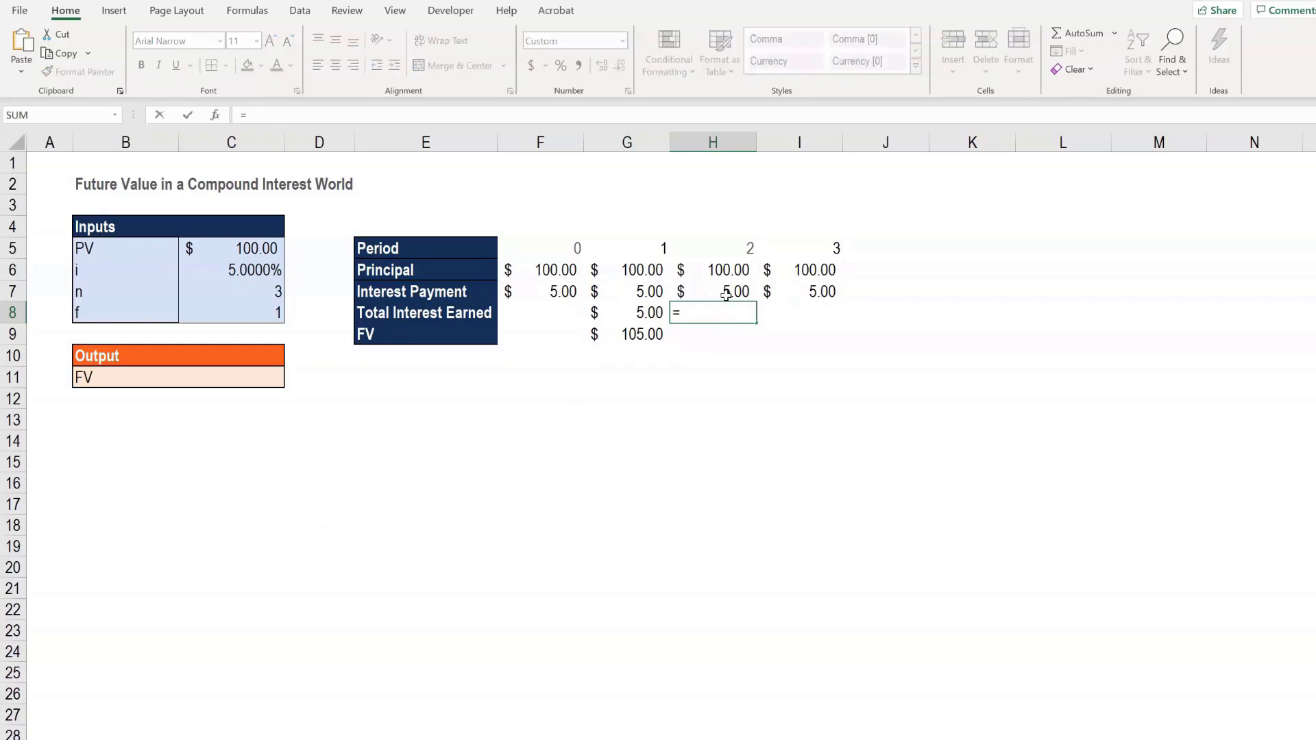
pyautogui.click(726, 292)
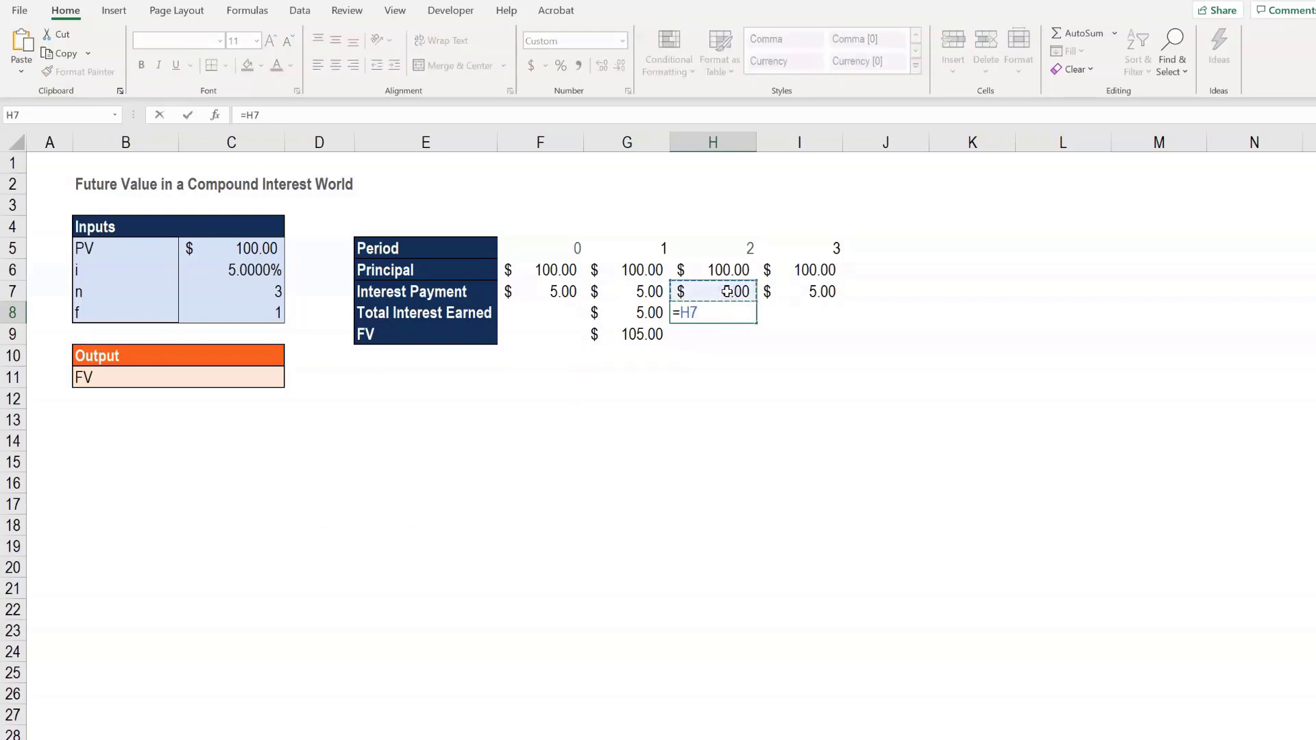
pyautogui.write('*')
pyautogui.press('BackSpace')
pyautogui.write('+')
pyautogui.click(656, 312)
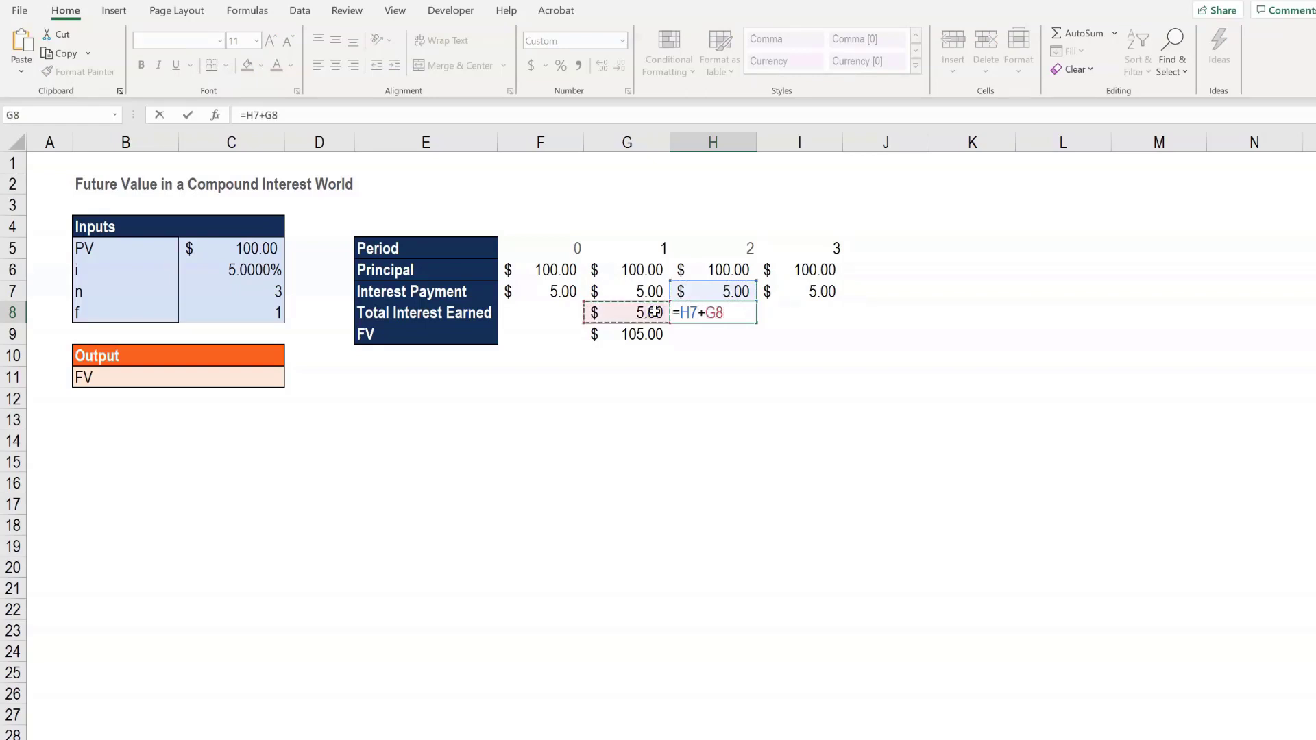
pyautogui.write('*(1+')
pyautogui.click(248, 271)
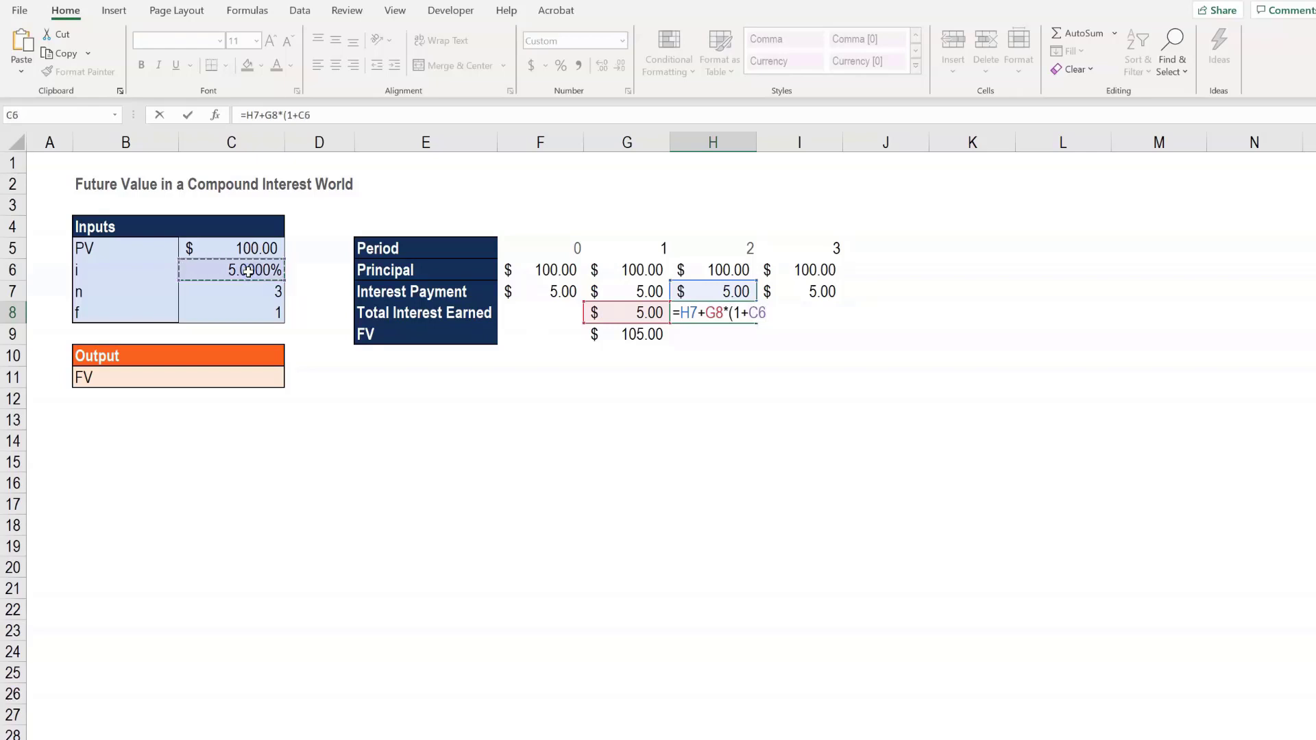
pyautogui.press('F4')
pyautogui.write('/')
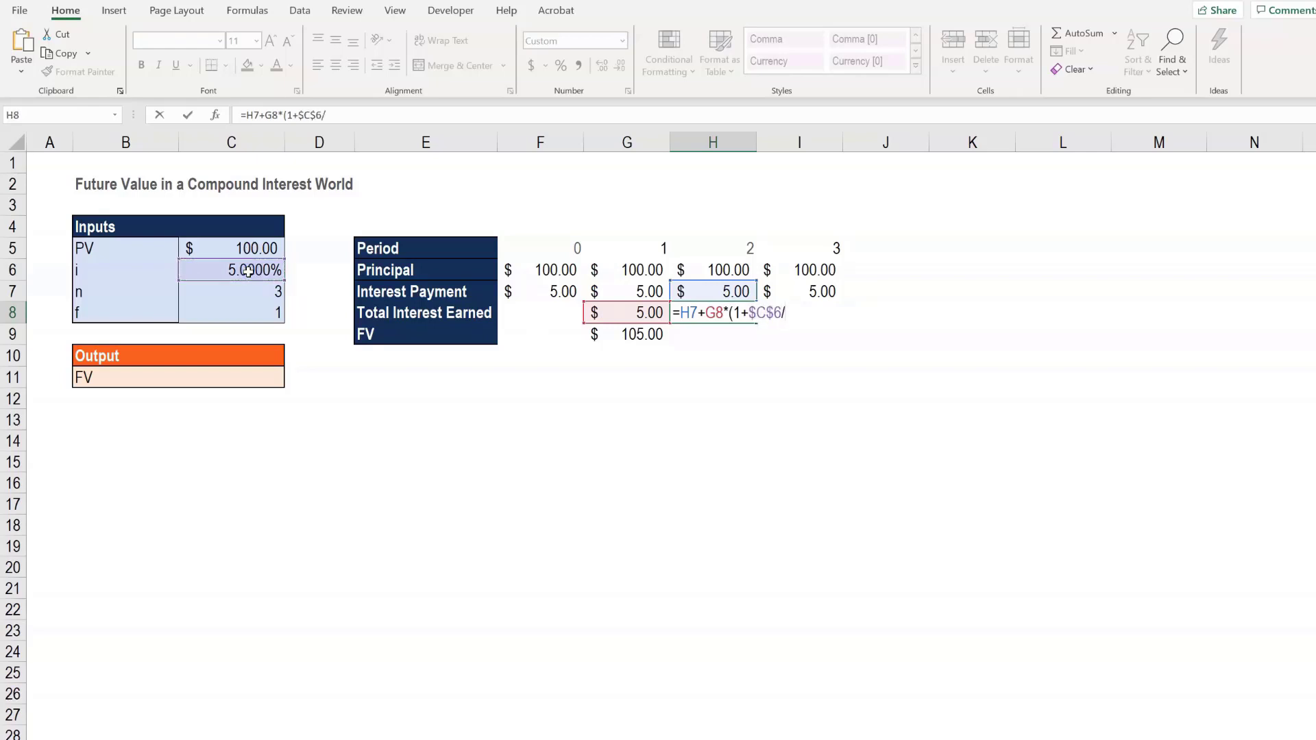
pyautogui.click(268, 313)
pyautogui.press('F4')
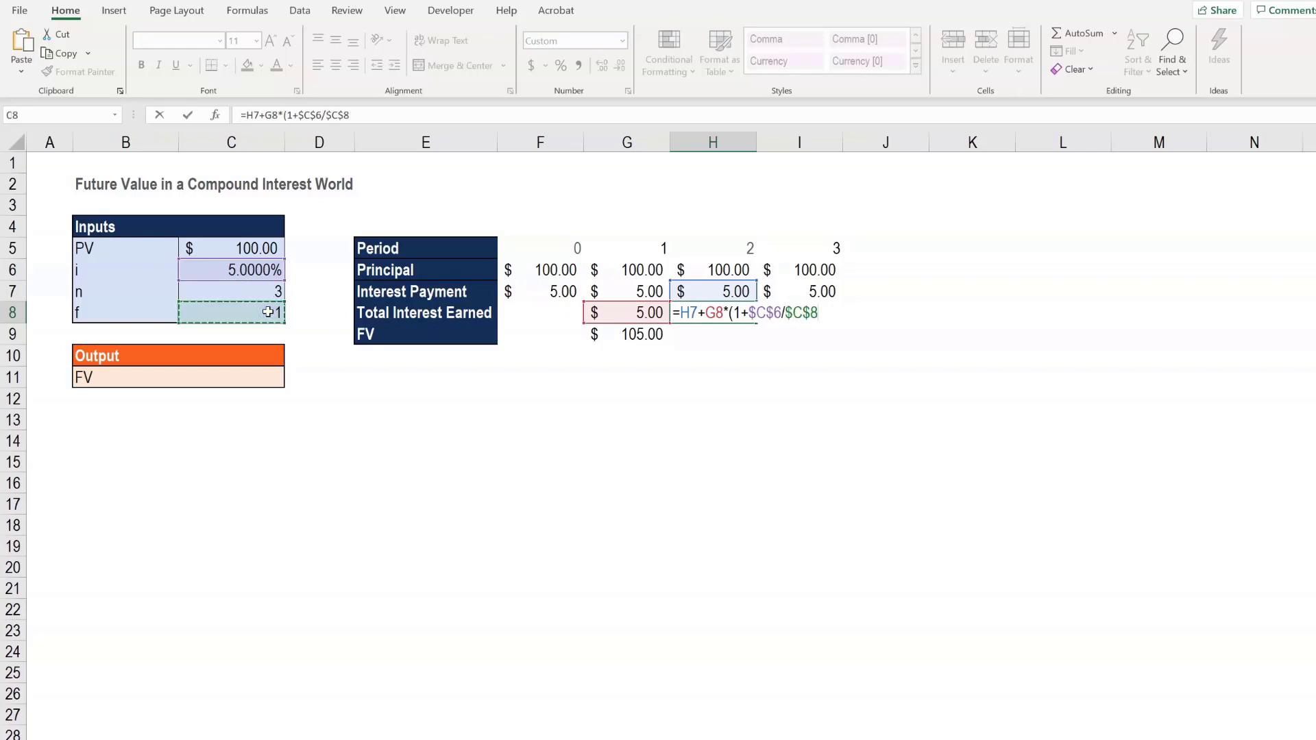
pyautogui.write(')')
pyautogui.press('Return')
# Copy the FV formula from G9 to period 2, and extend the Total Interest Earned and FV formulas to period 3.
pyautogui.click(652, 335)
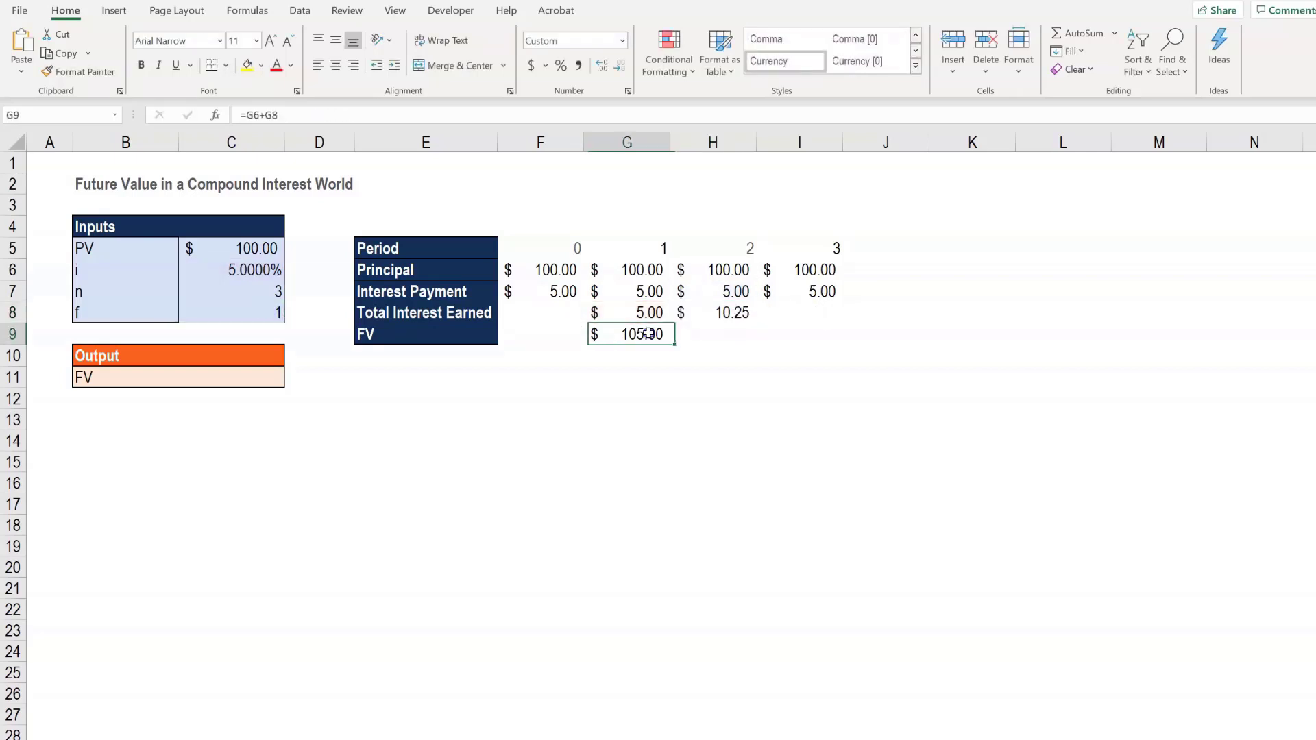
pyautogui.moveTo(670, 346); pyautogui.dragTo(723, 342)
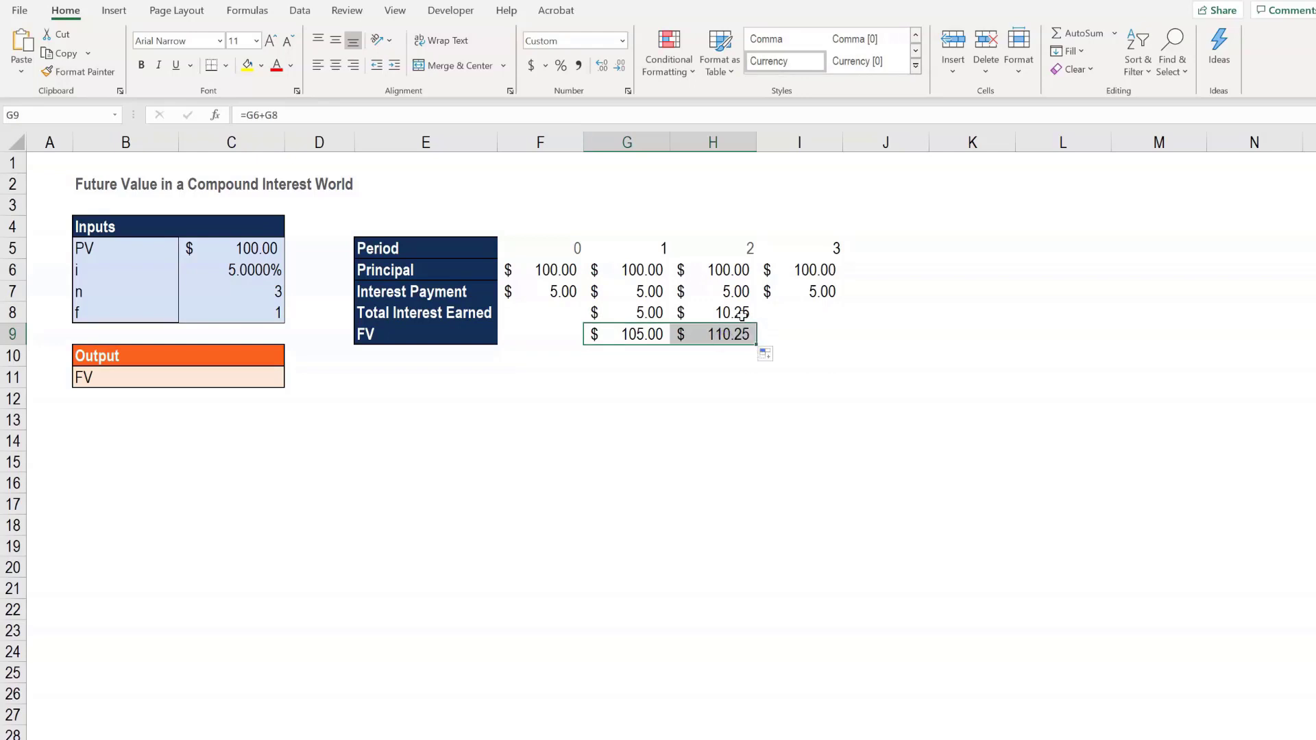
pyautogui.moveTo(746, 313); pyautogui.dragTo(842, 330)
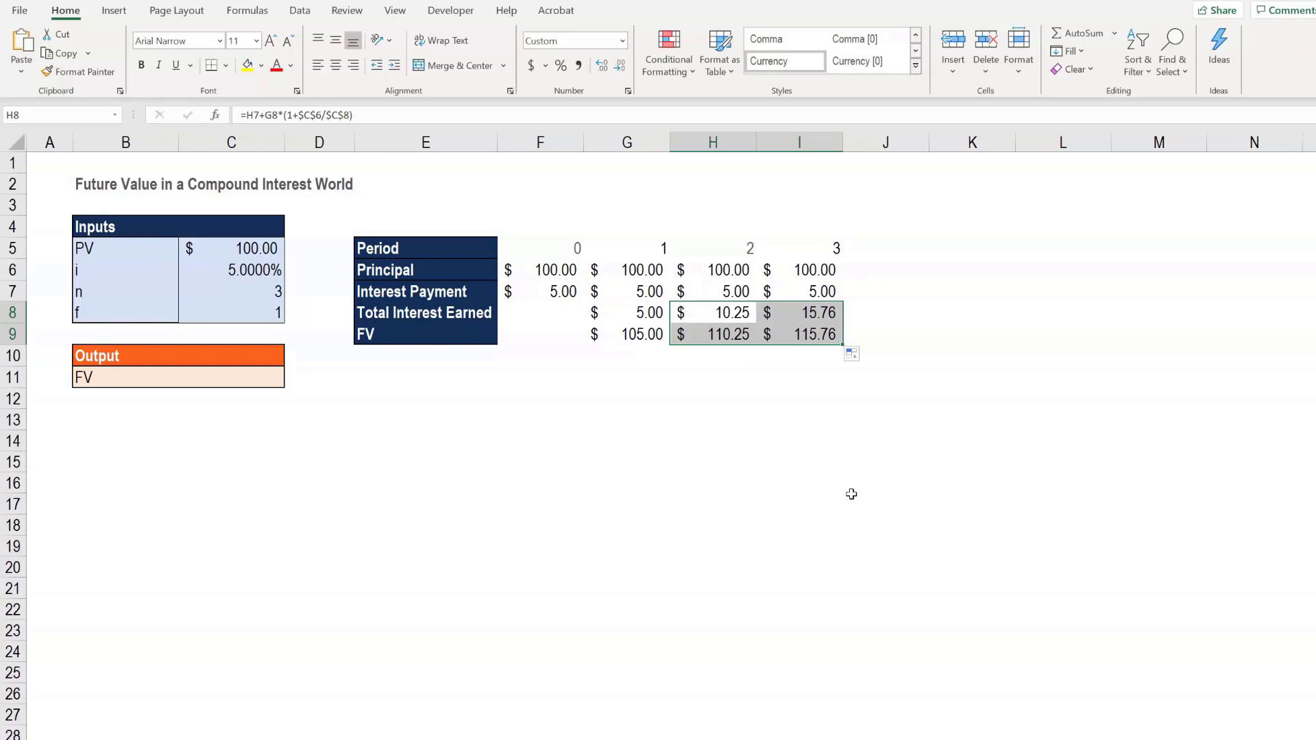
# Set the compounding frequency f in C8 to 2.
pyautogui.click(266, 317)
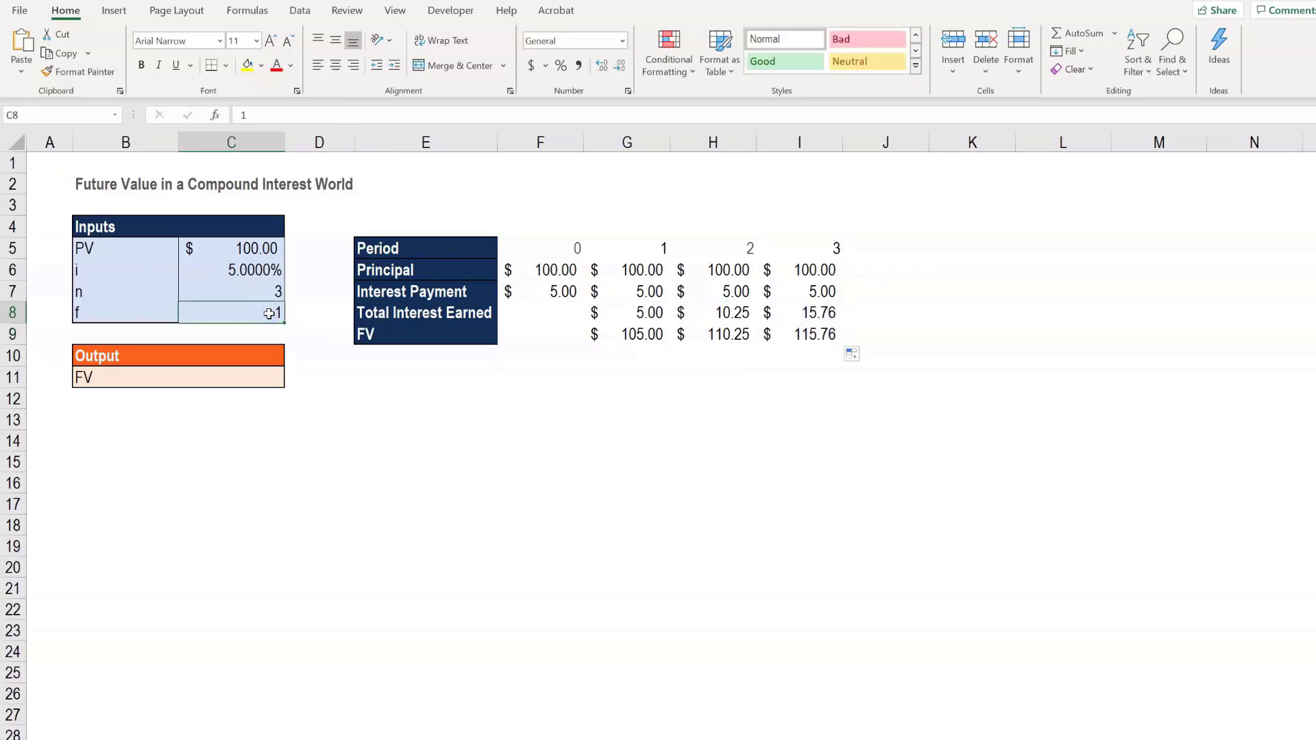
pyautogui.write('2')
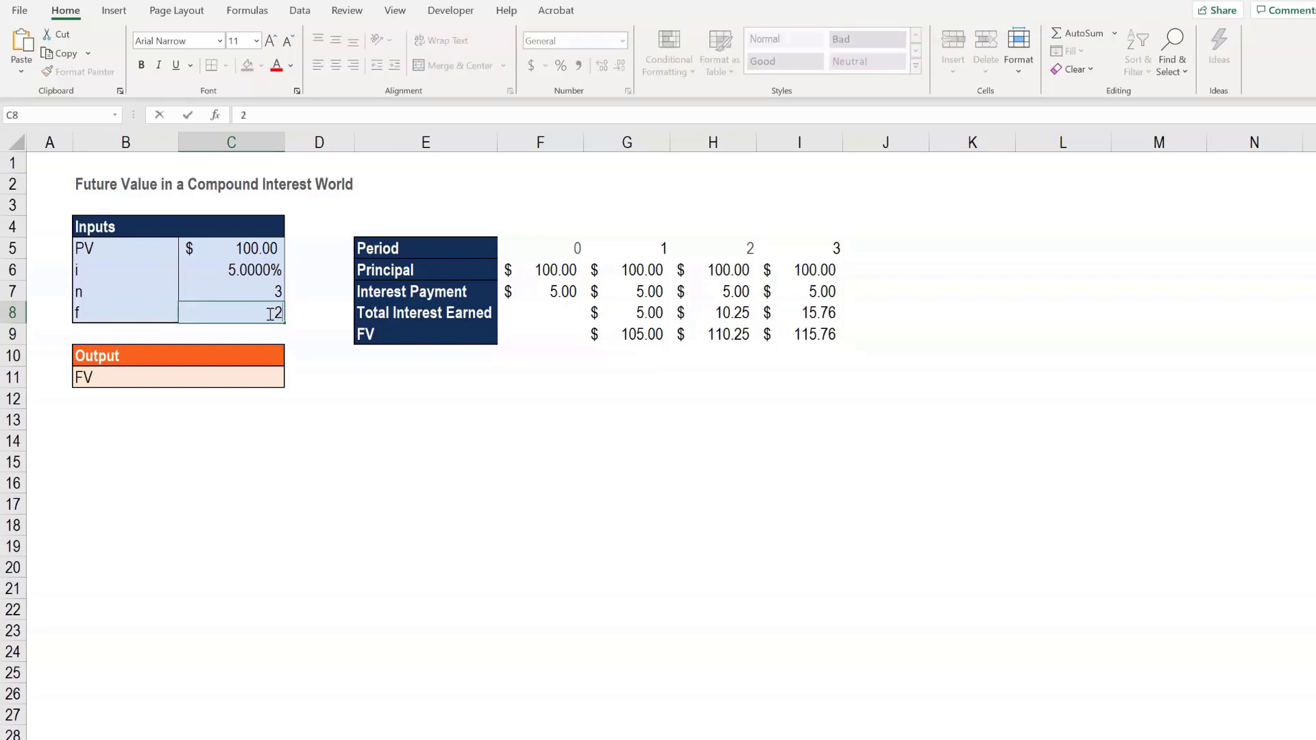
pyautogui.press('Return')
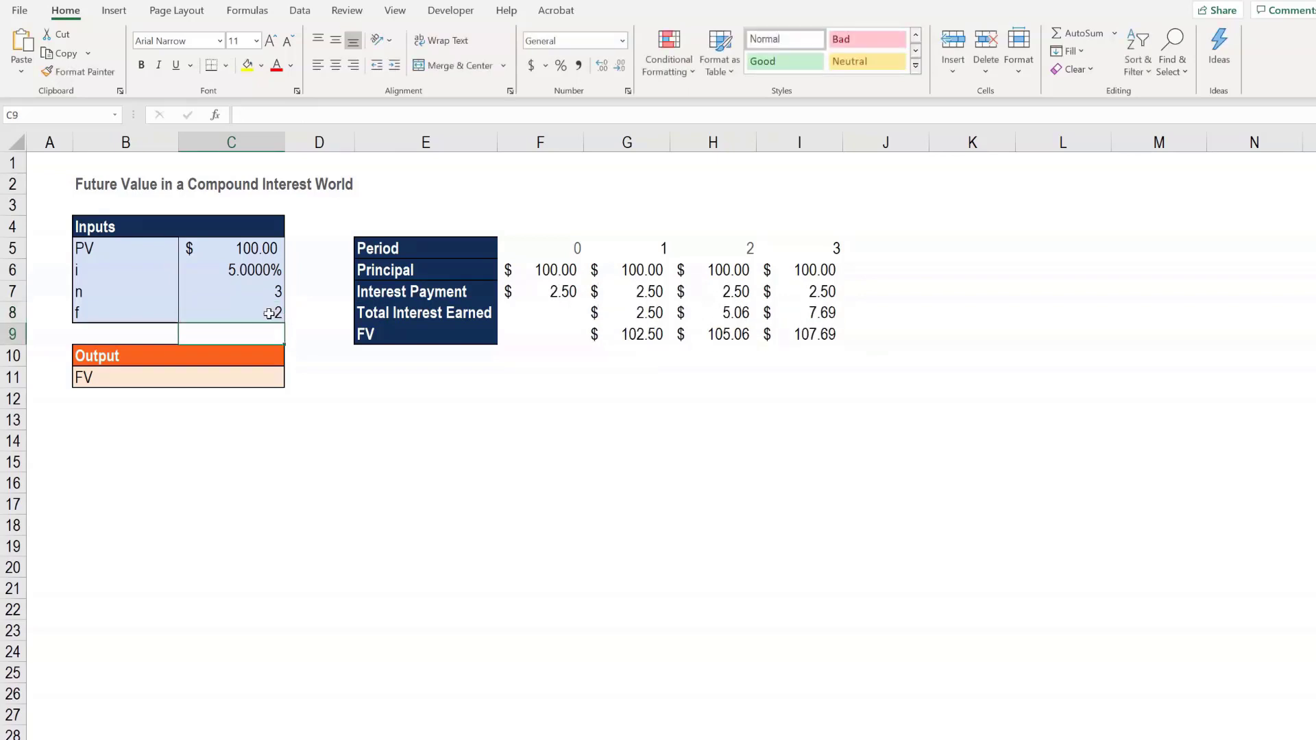
# Extend the schedule through period 6 in column L, filling the Period, Principal, Interest Payment, Total Interest Earned and FV rows.
pyautogui.click(882, 244)
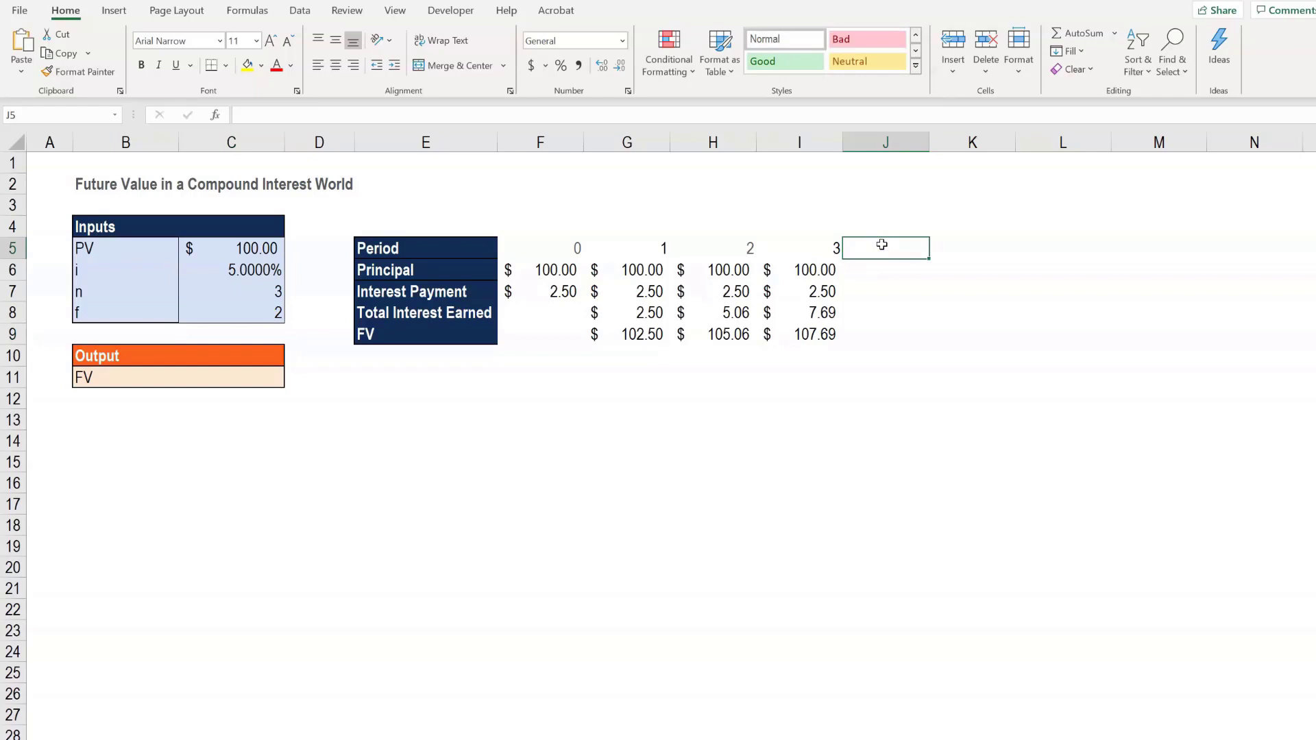
pyautogui.moveTo(744, 250); pyautogui.dragTo(1084, 244)
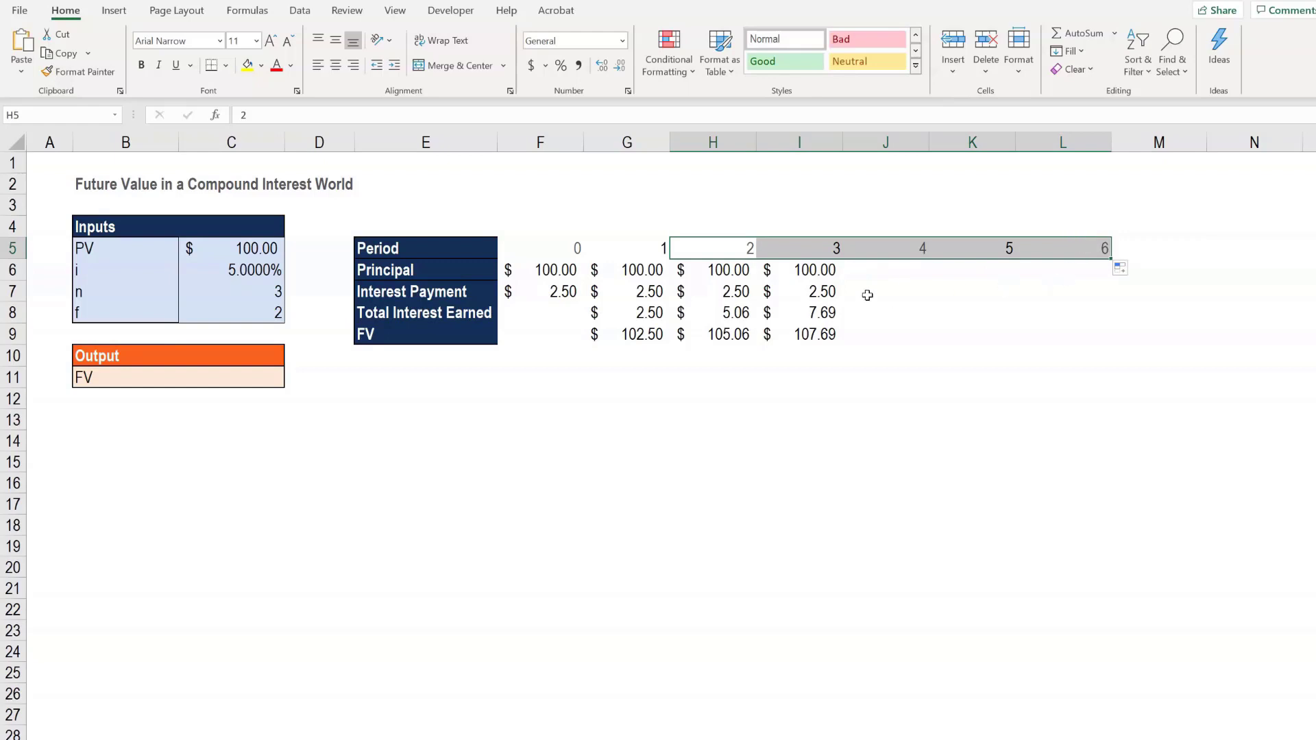
pyautogui.moveTo(805, 278); pyautogui.dragTo(1083, 277)
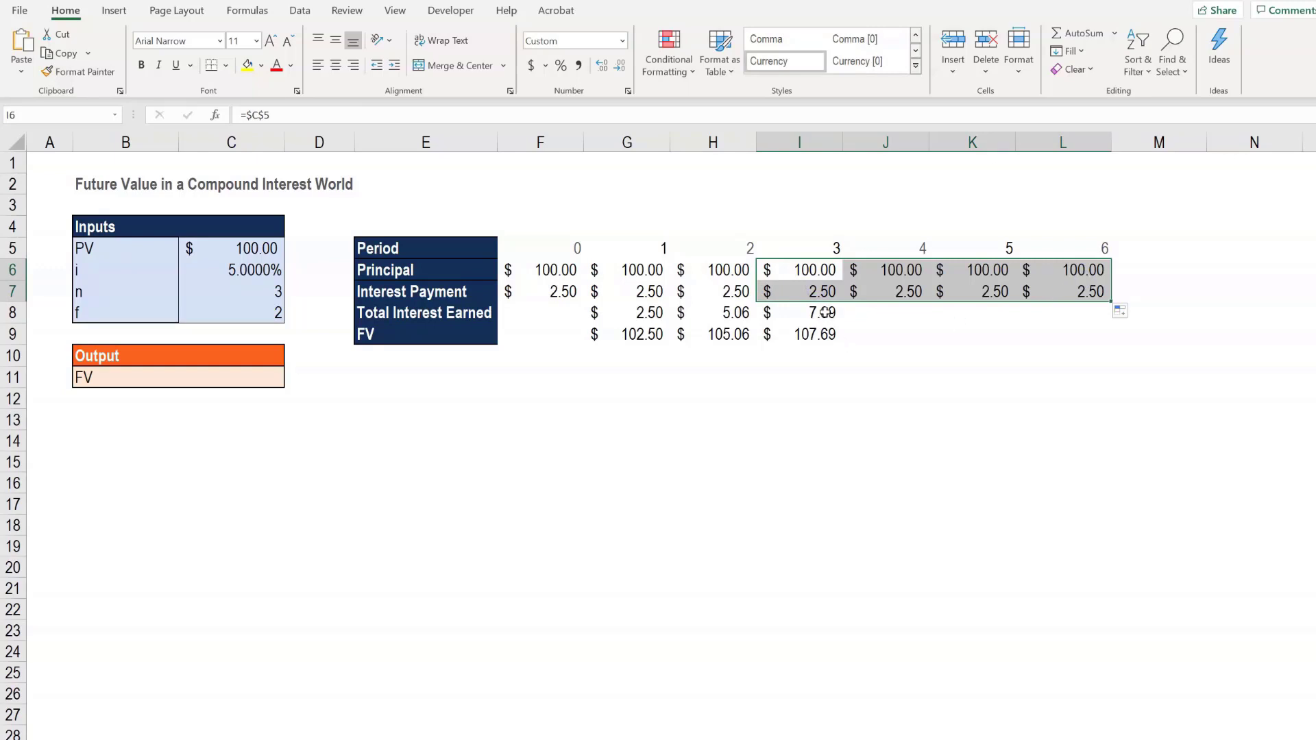
pyautogui.moveTo(826, 313); pyautogui.dragTo(1095, 333)
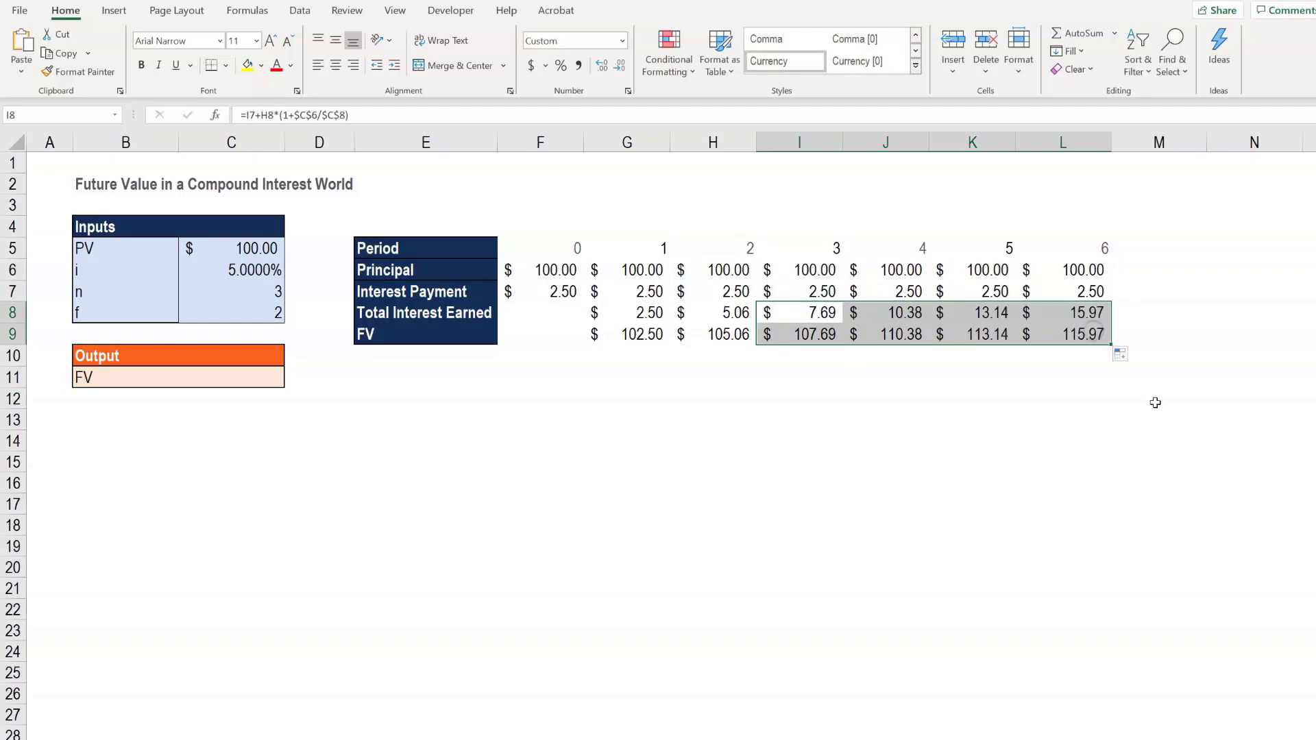
pyautogui.click(1090, 336)
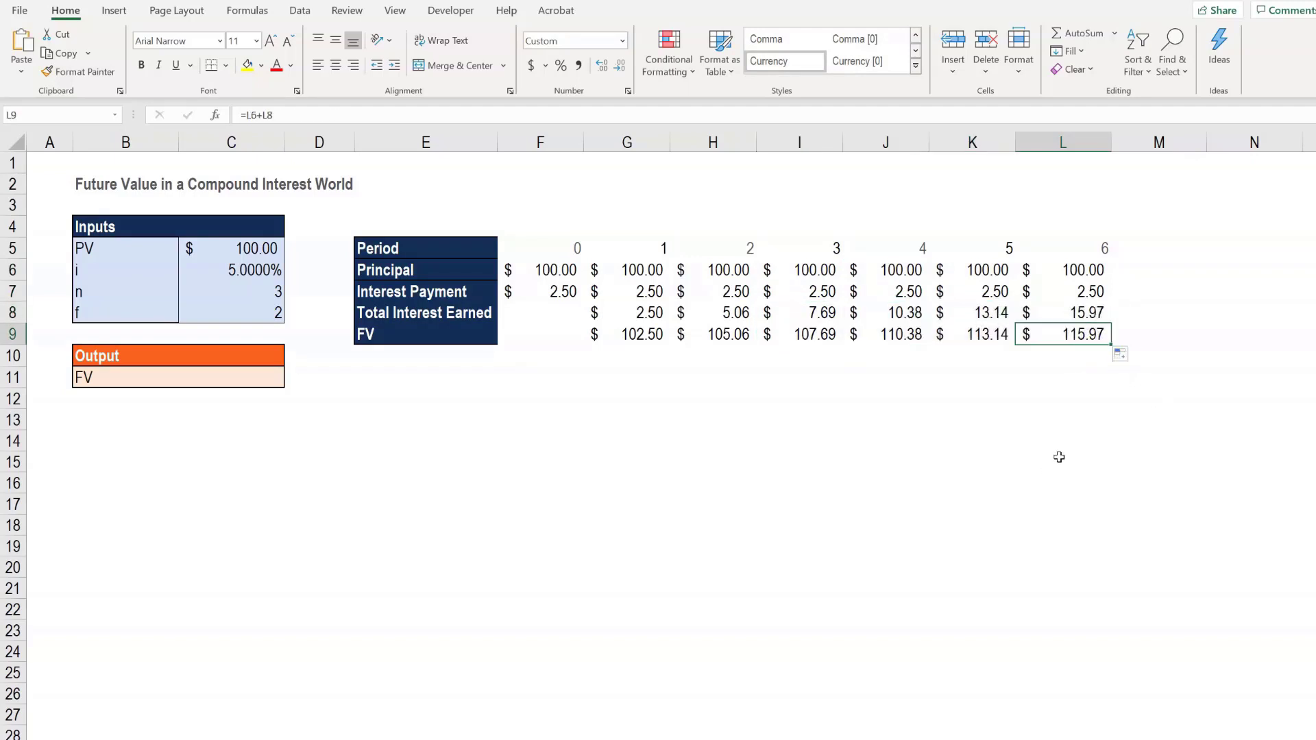
# Calculate the output FV in C11 from the inputs with =C5*(1+C6/C8)^(C7*C8).
pyautogui.click(280, 379)
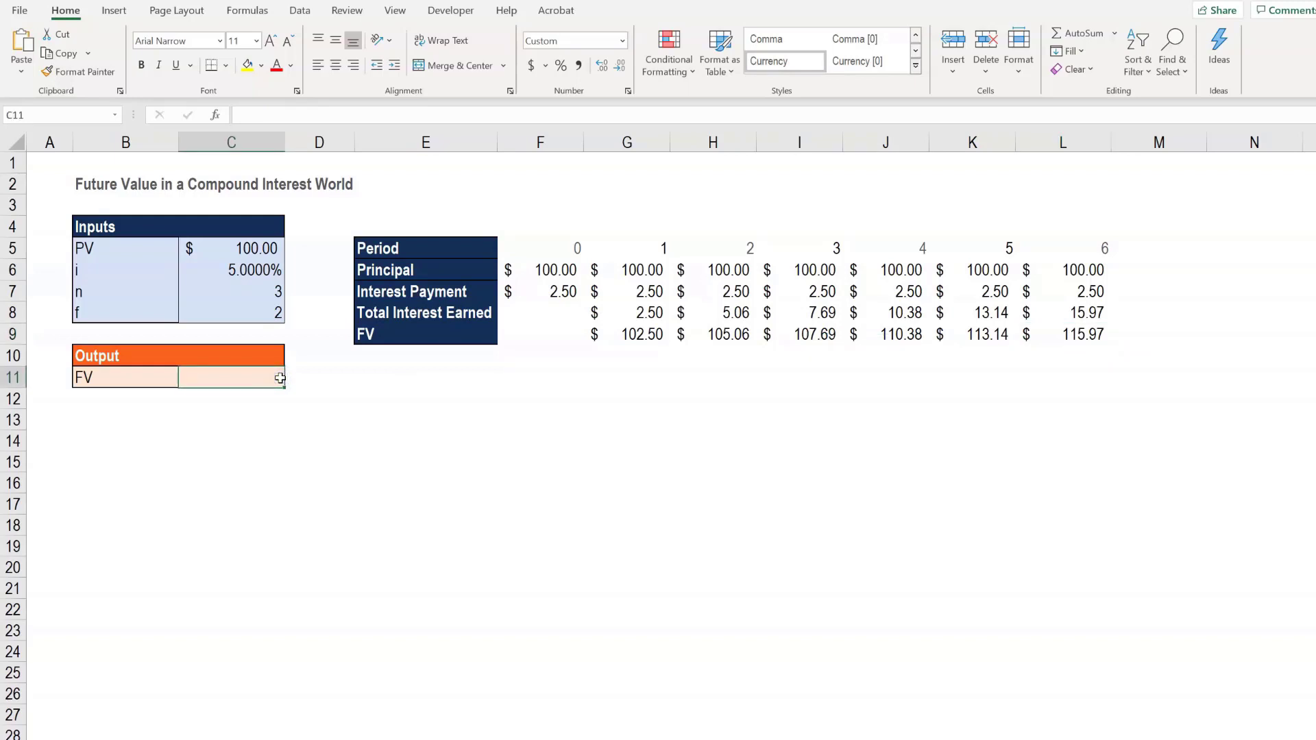
pyautogui.write('=')
pyautogui.click(275, 246)
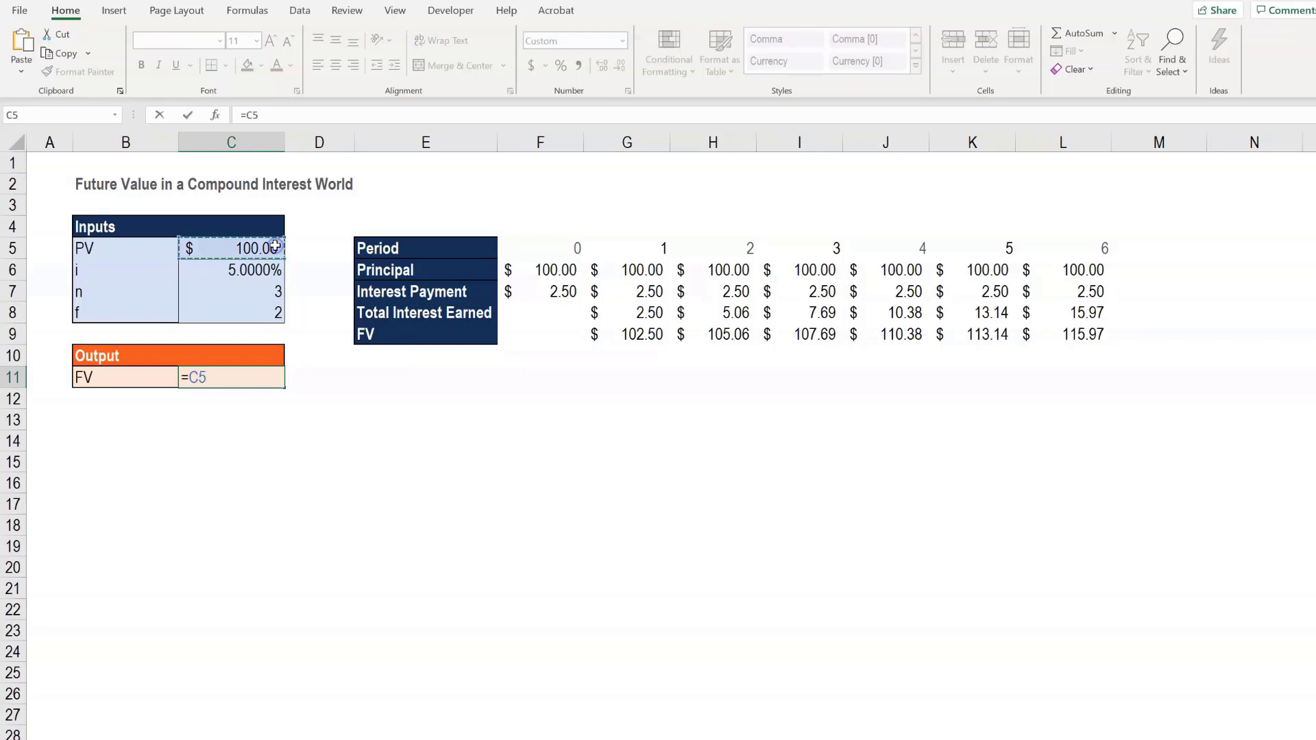
pyautogui.write('*(1+')
pyautogui.click(261, 269)
pyautogui.write('/')
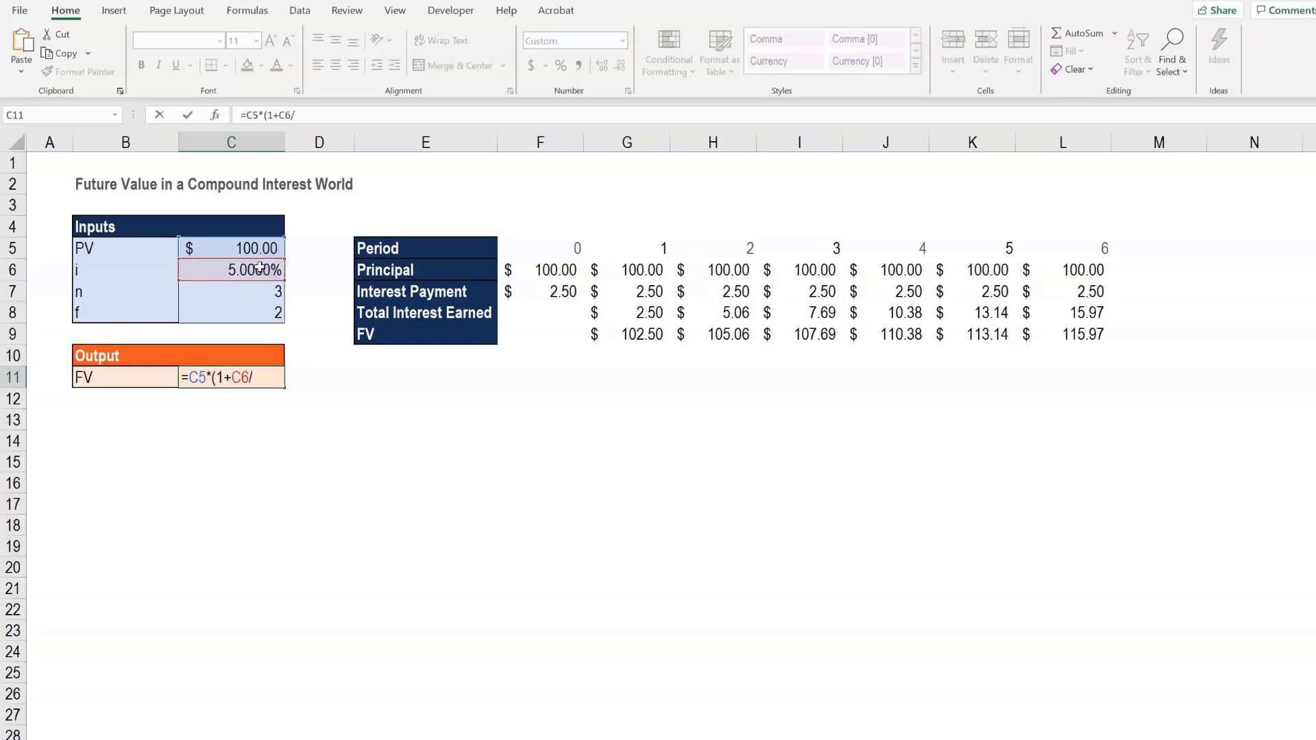
pyautogui.click(269, 313)
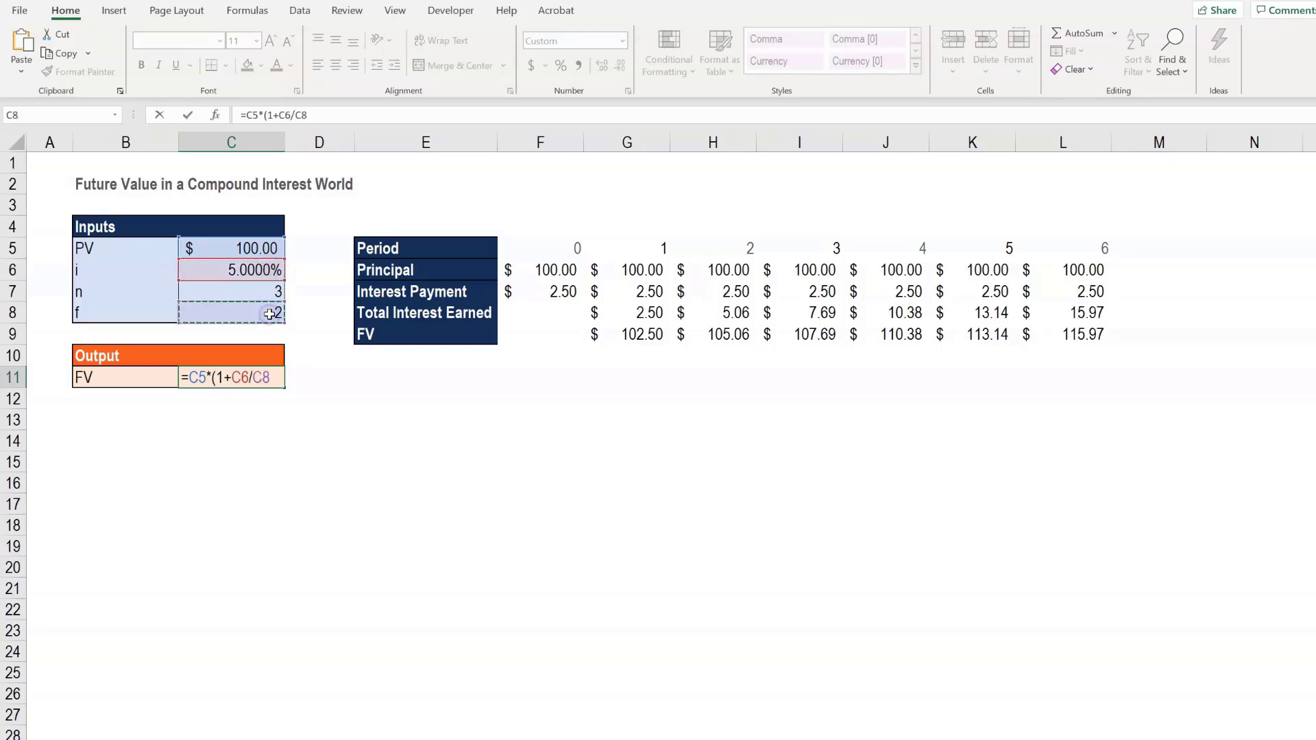
pyautogui.write(')^(')
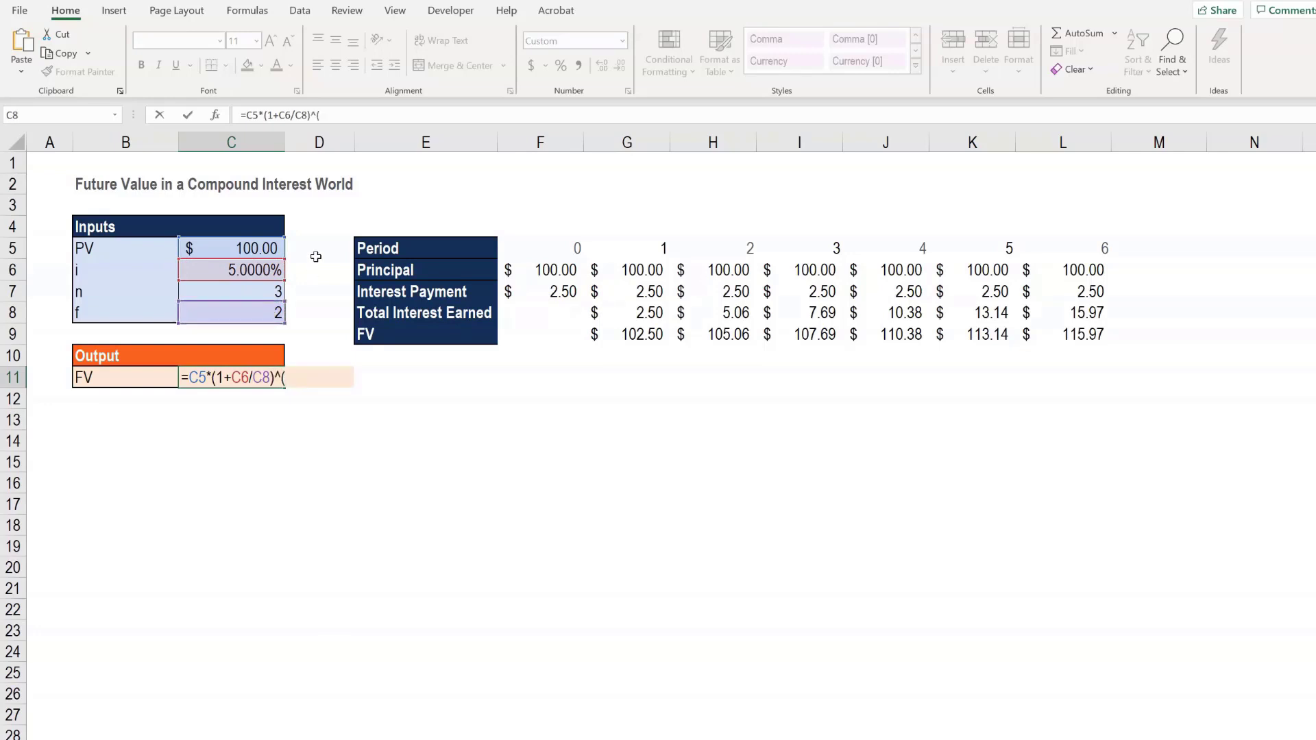
pyautogui.click(269, 293)
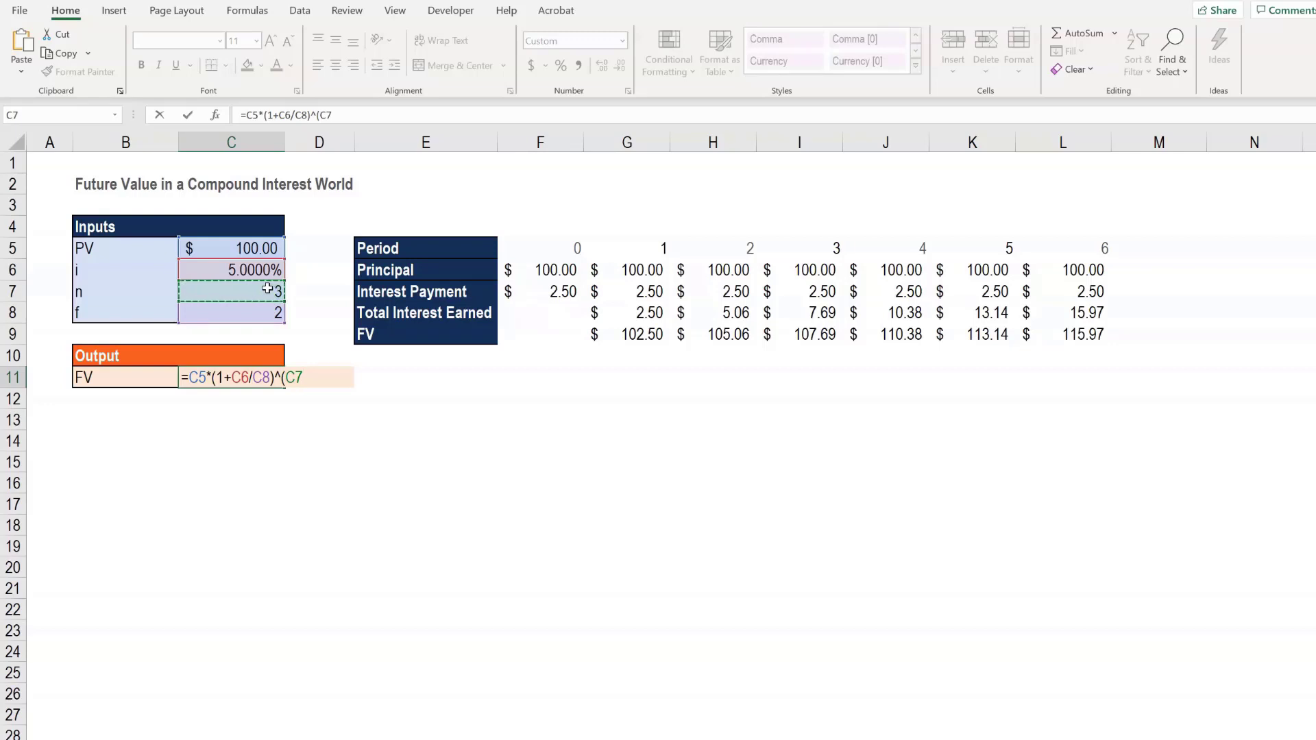
pyautogui.write('*')
pyautogui.click(268, 312)
pyautogui.write(')')
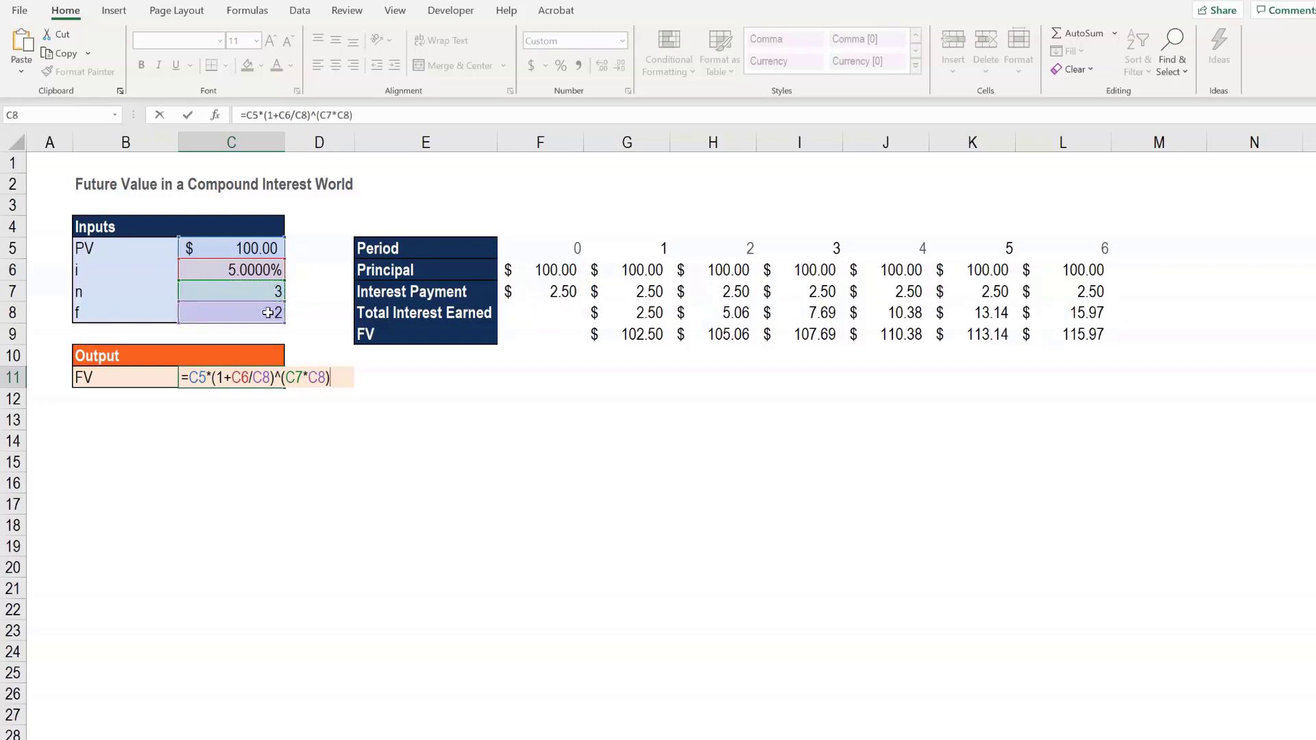
pyautogui.press('Return')
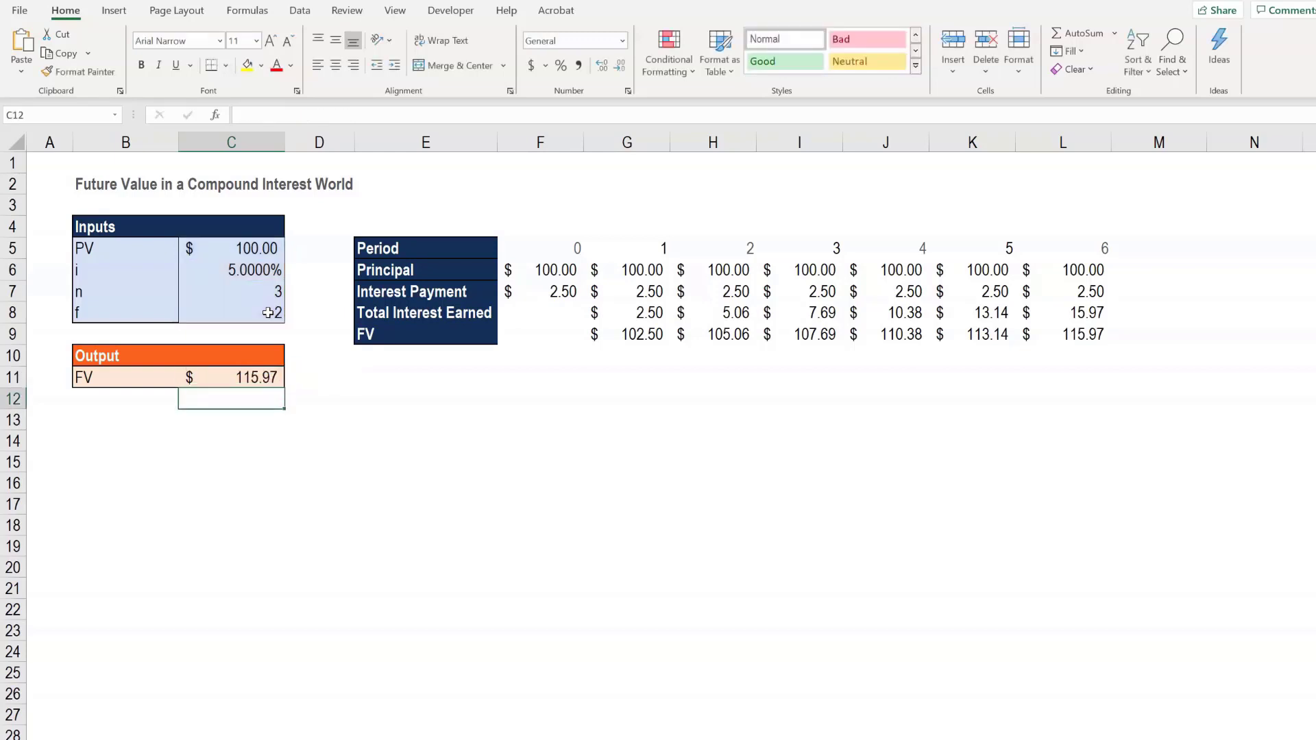